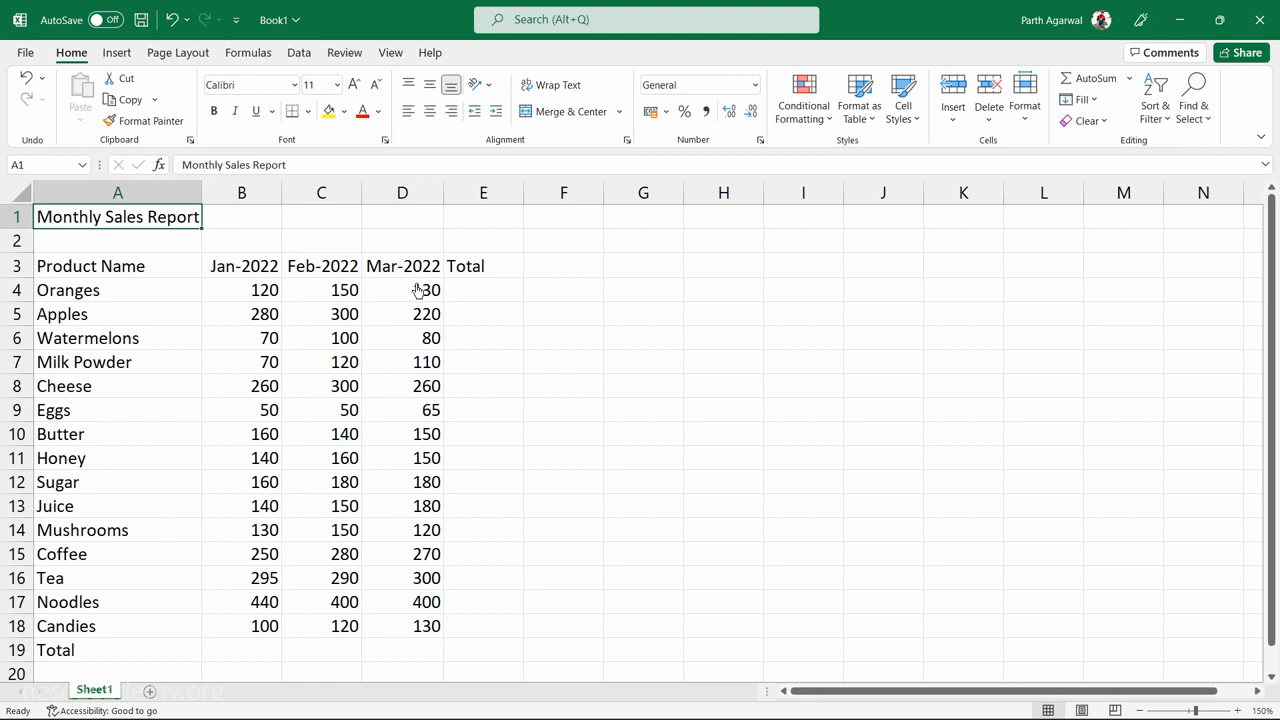
- Total the January sales in B19 using literal numbers: =120+280+70+70+260+50+160+140+160+140+130+250+295+440+100
click(245, 652)
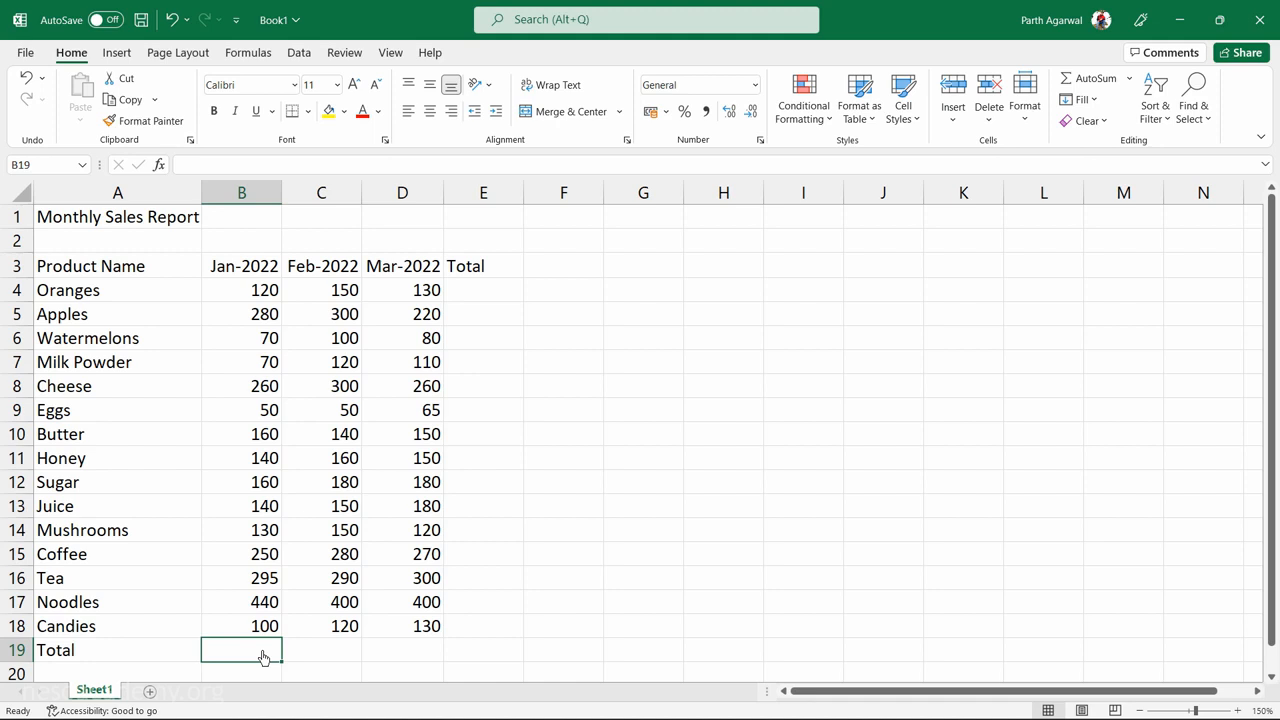
text(=)
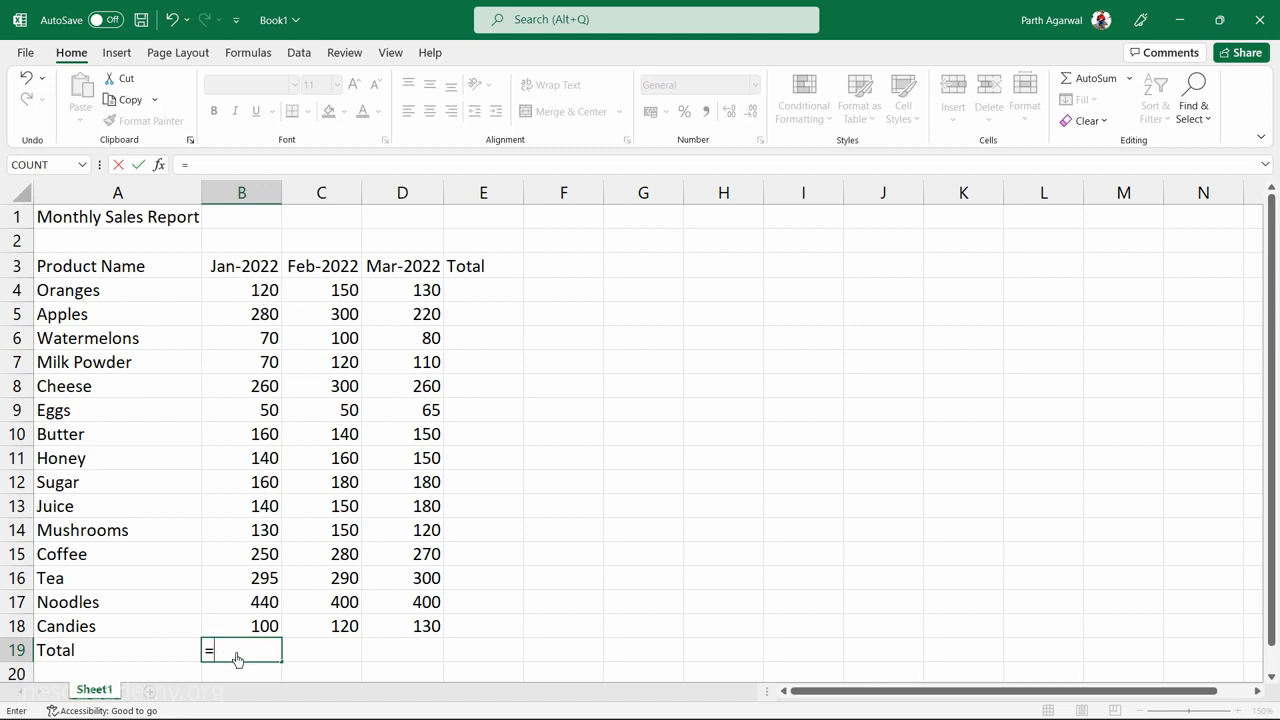
text(120)
text(+280)
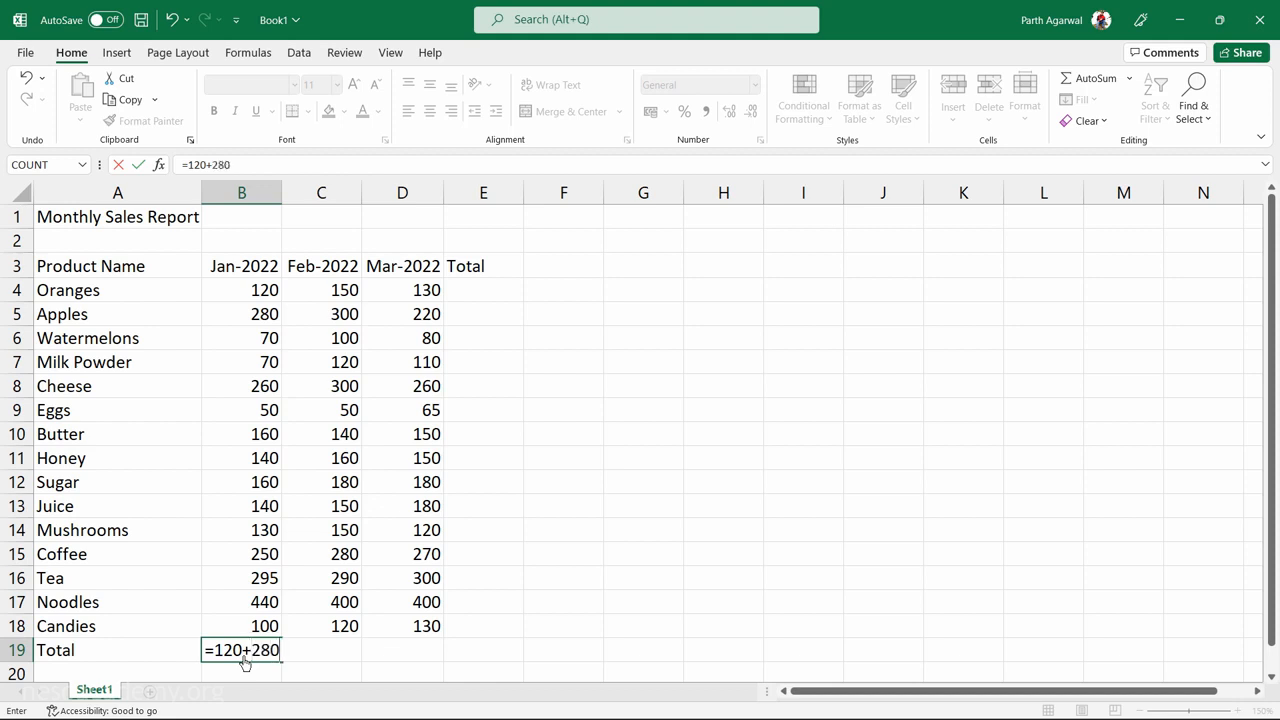
text(+70+70)
text(+2)
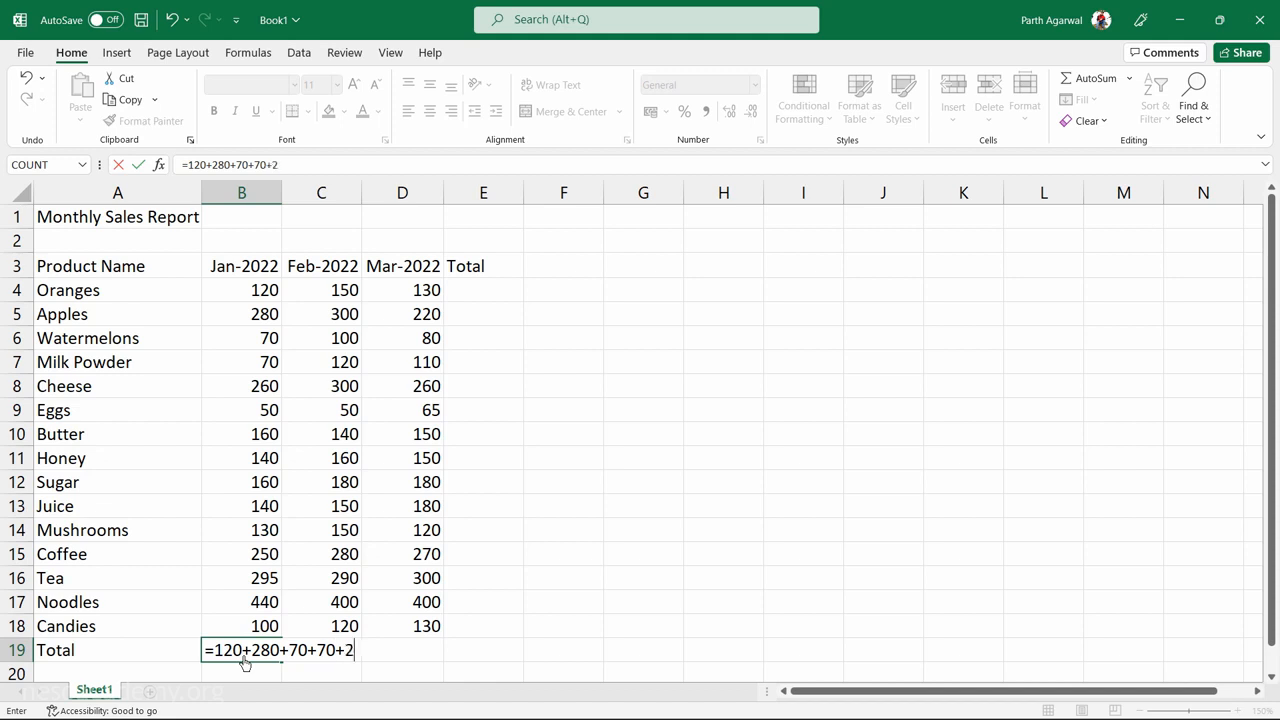
text(60+50+160+140+160+)
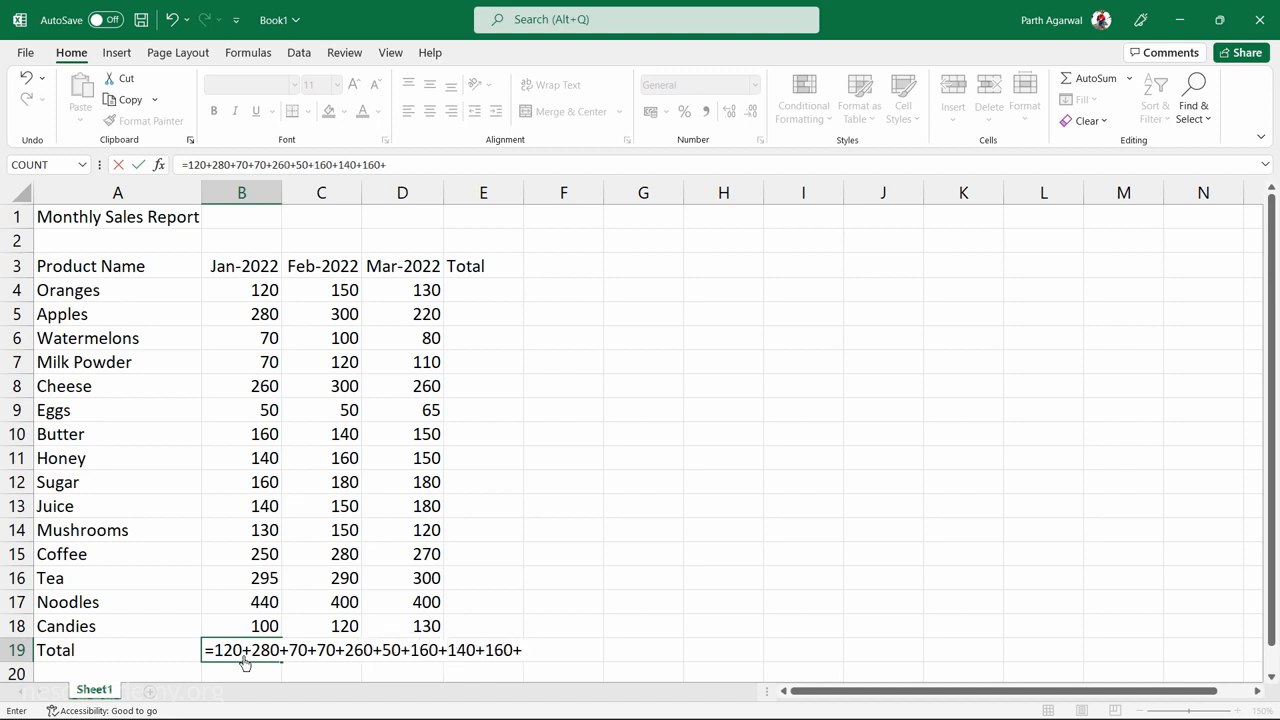
text(140+130+)
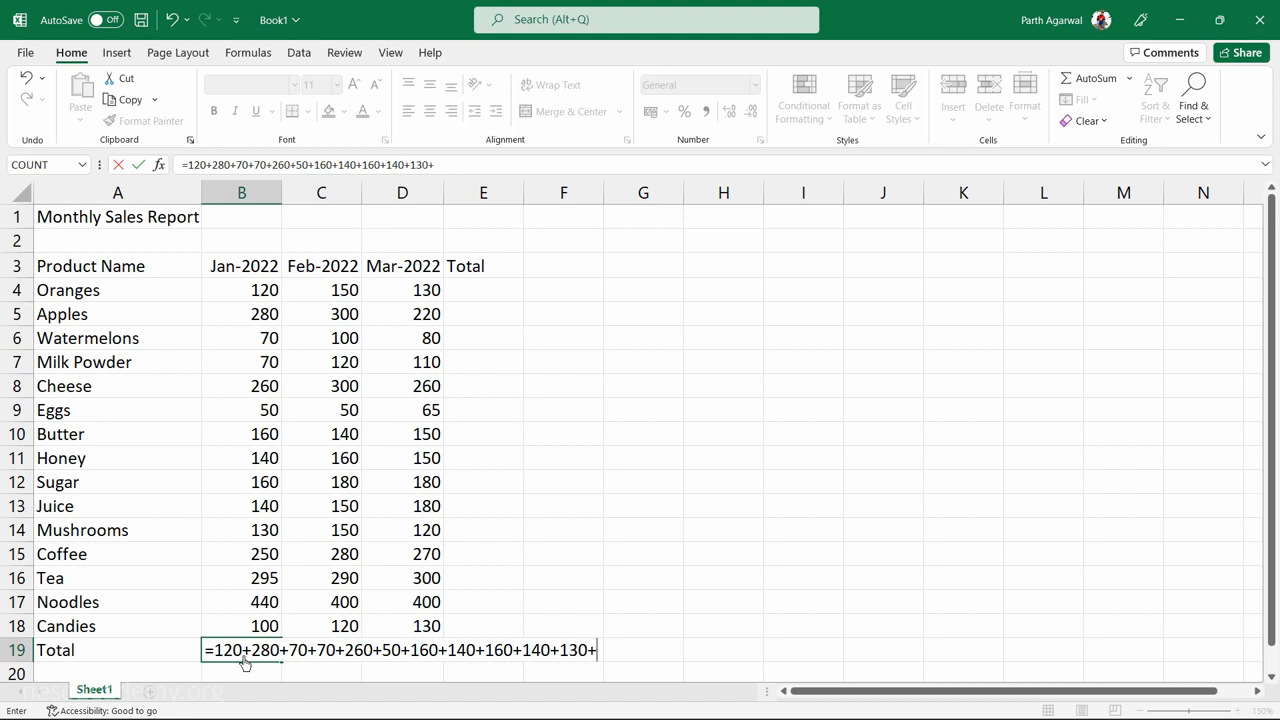
text(250+295)
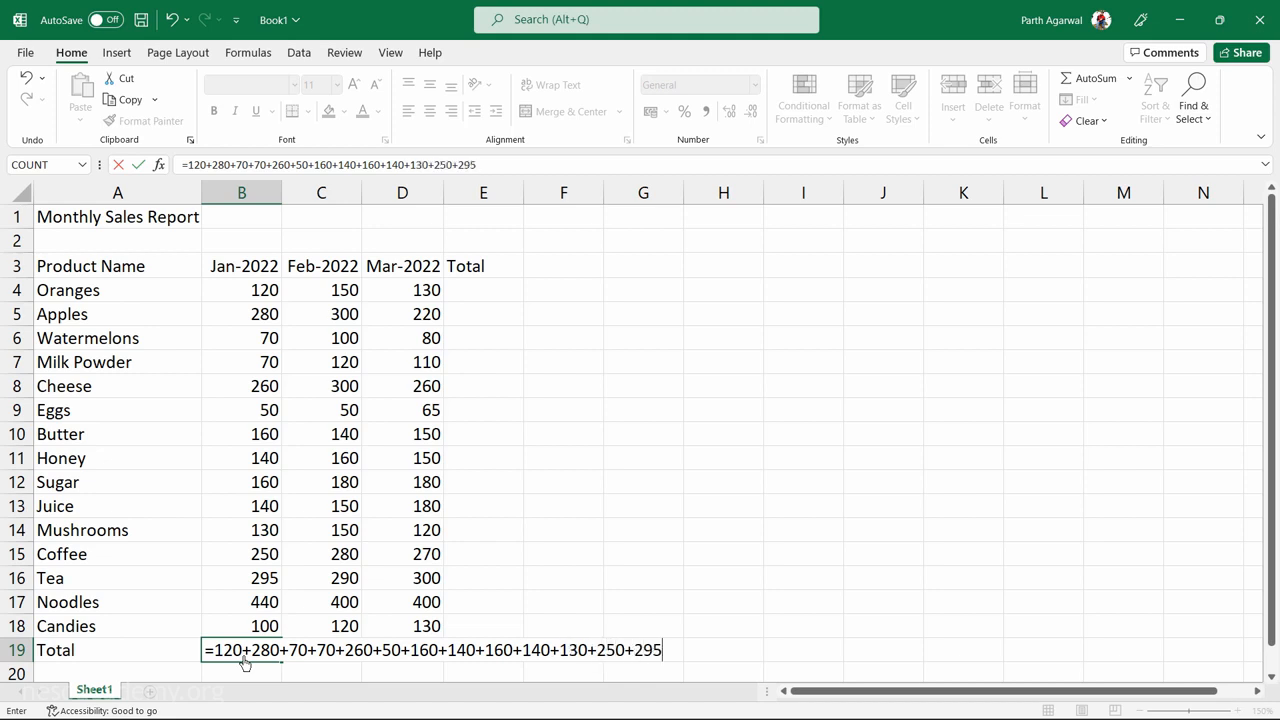
text(+440+100)
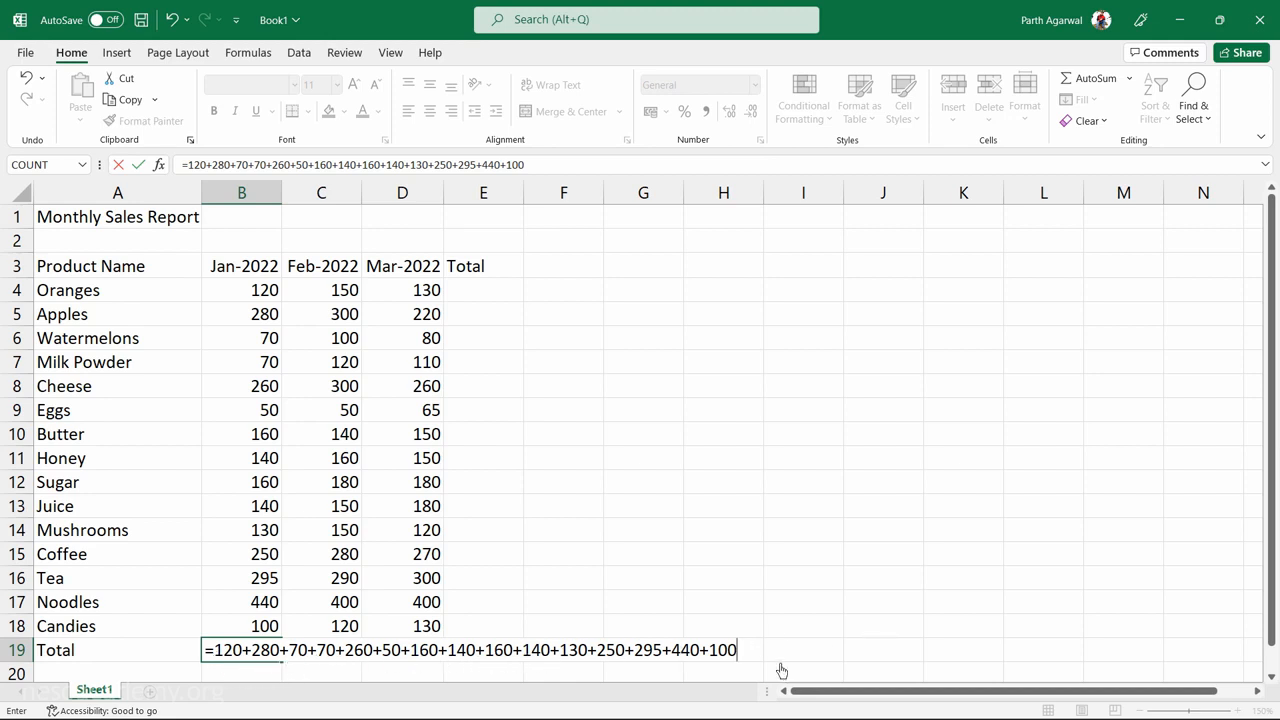
key(Return)
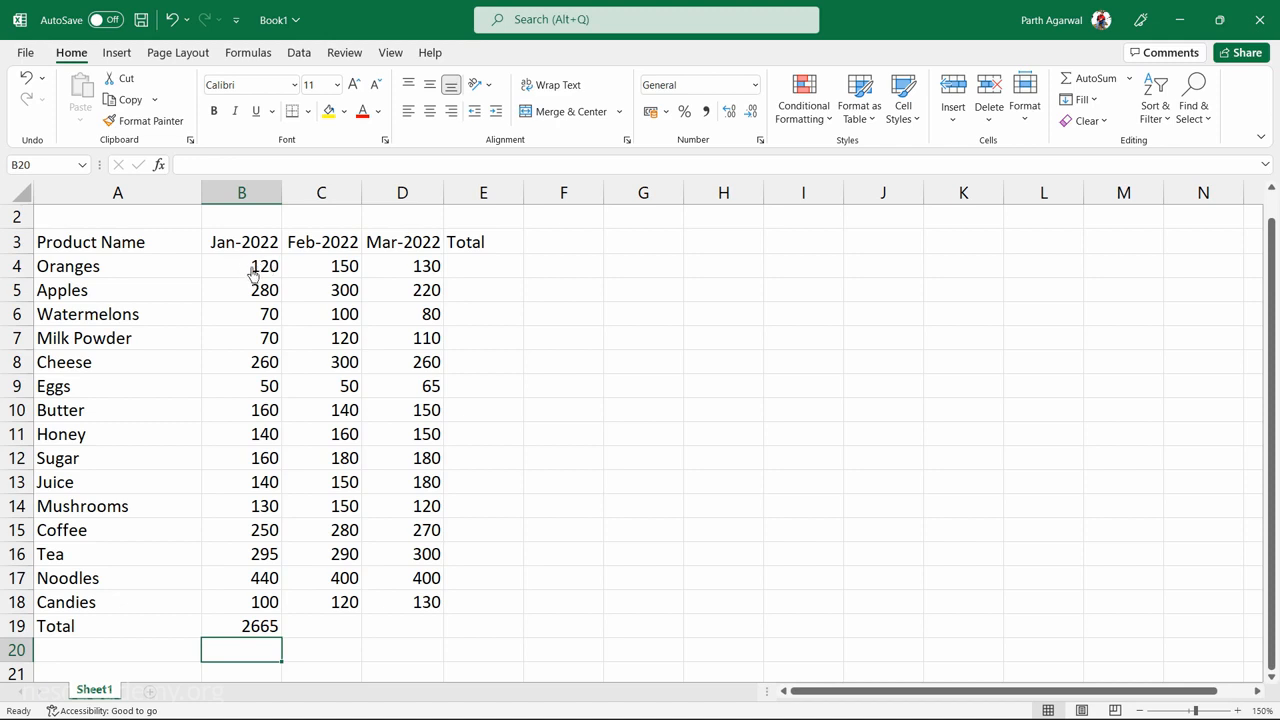
double_click(250, 630)
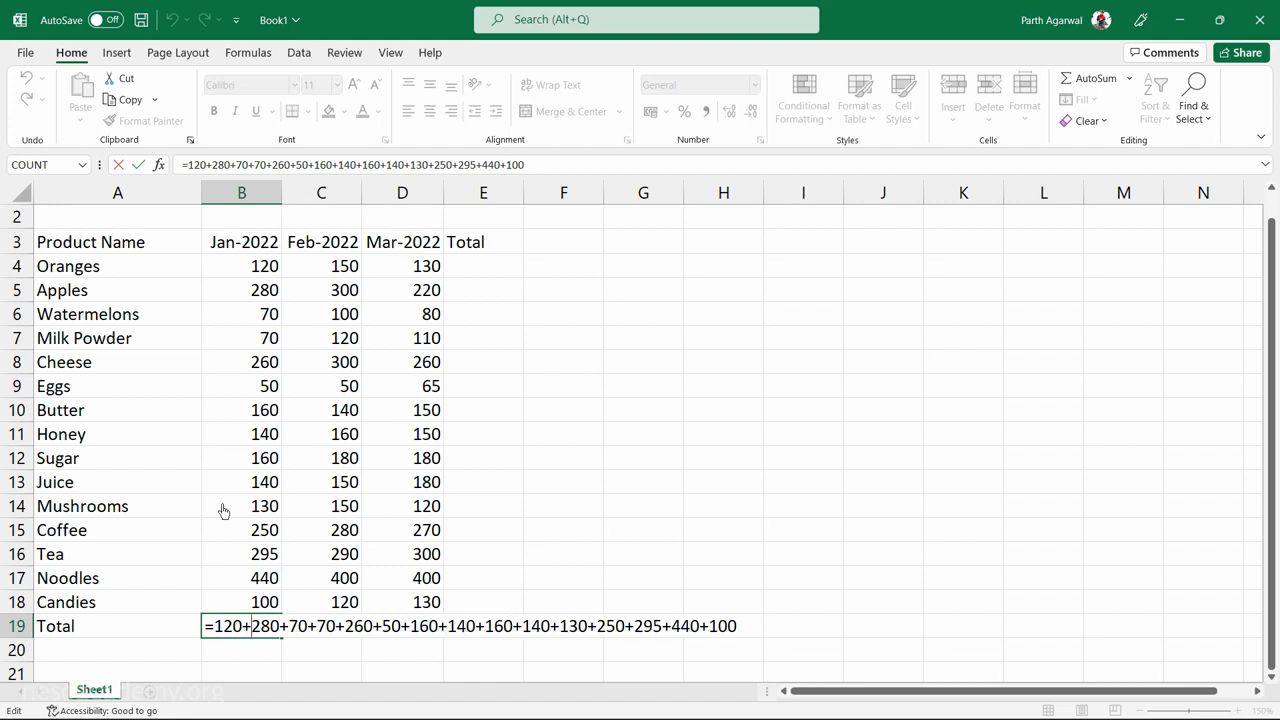
key(Return)
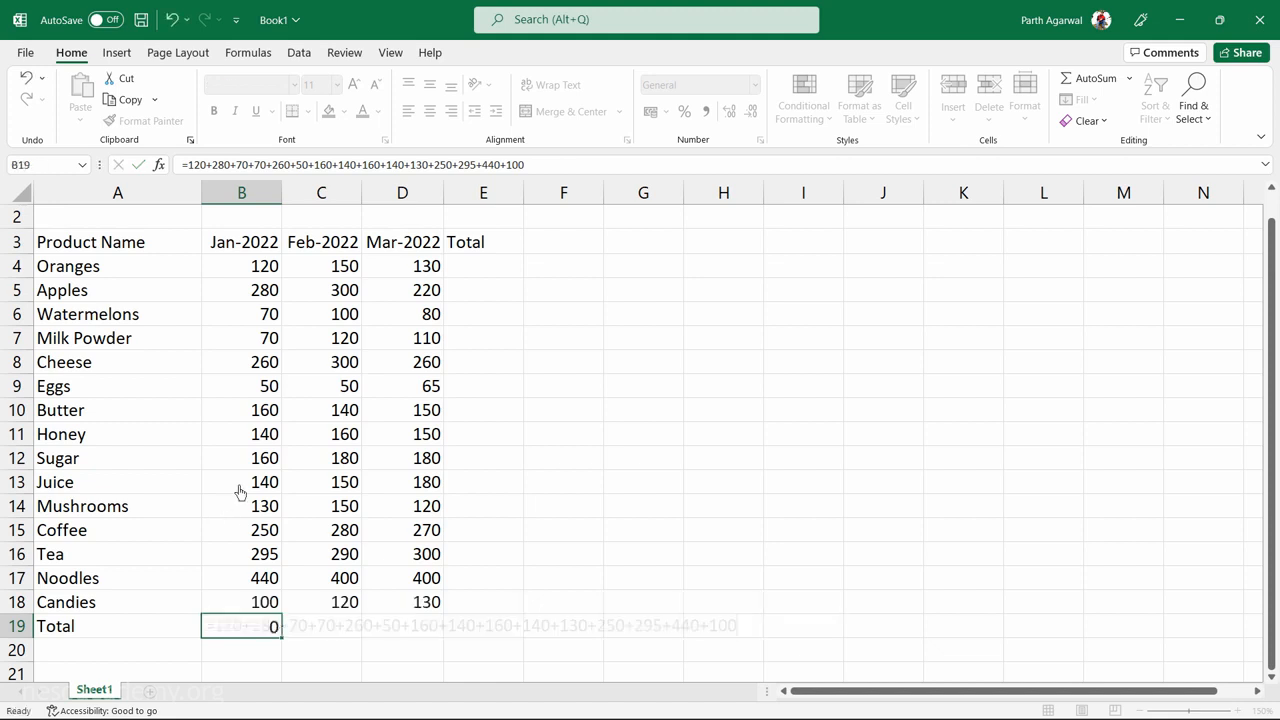
- Set the January sales value for Coffee in B15 to 300
click(246, 538)
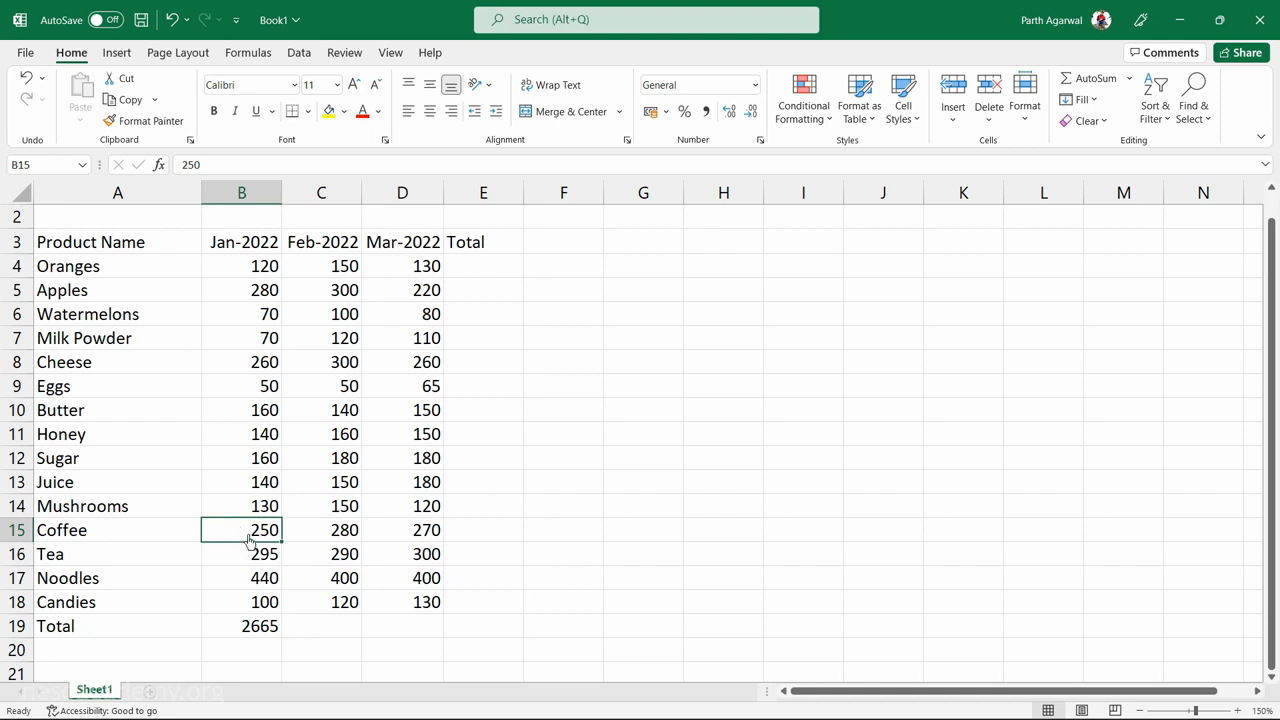
text(300)
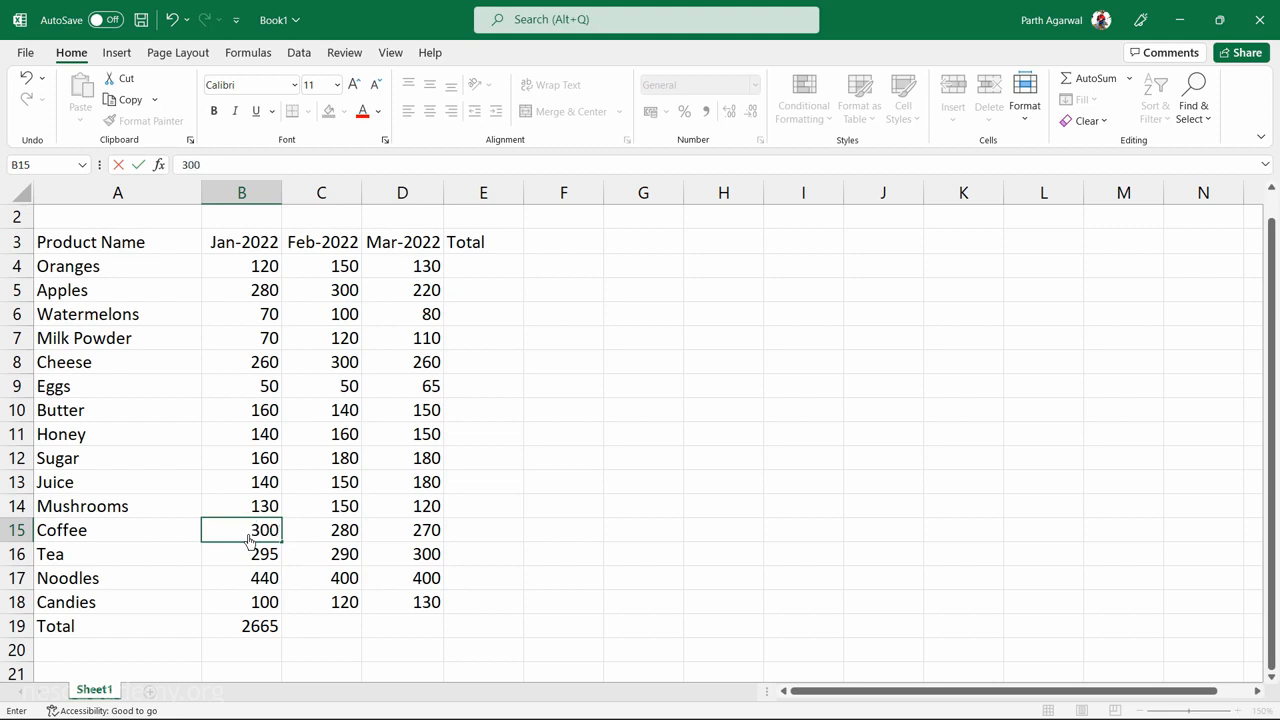
key(Return)
click(250, 537)
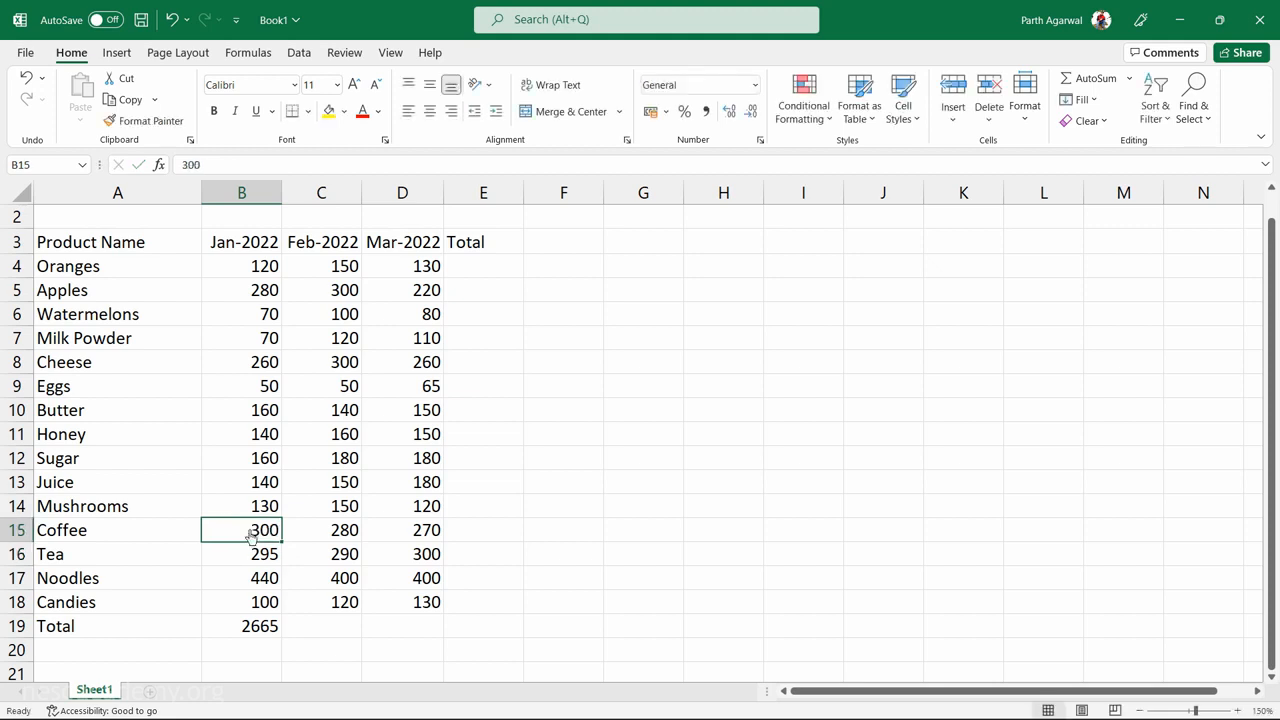
- Edit the January total formula in B19 so that its Coffee term is 300
click(234, 632)
double_click(234, 634)
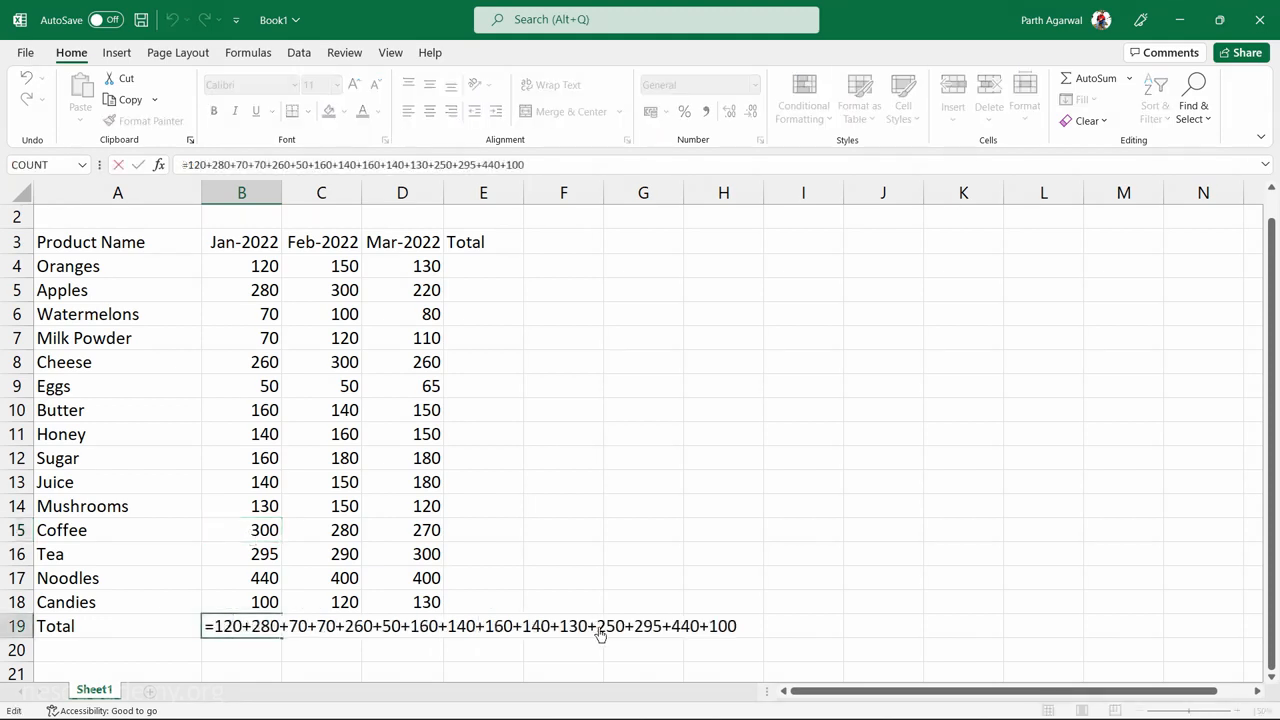
drag(597, 630, 626, 632)
text(300)
key(Return)
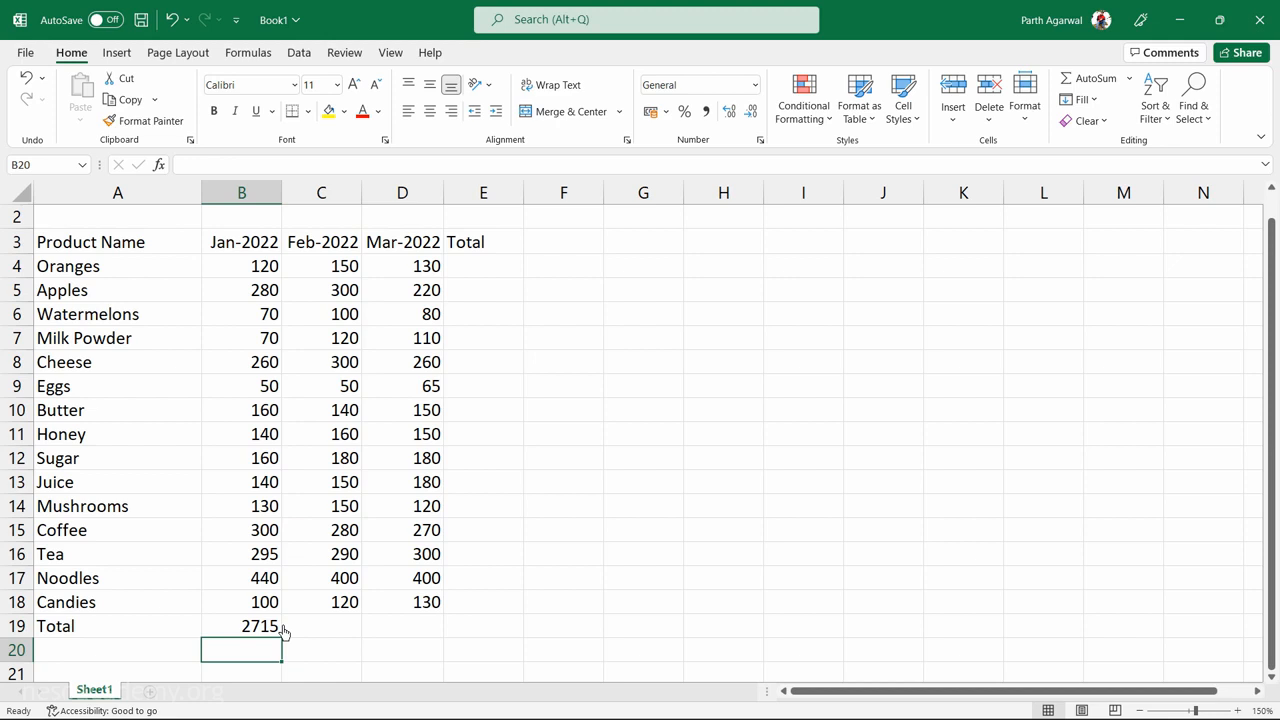
- Set the January sales value for Coffee in B15 to 250
click(254, 540)
text(250)
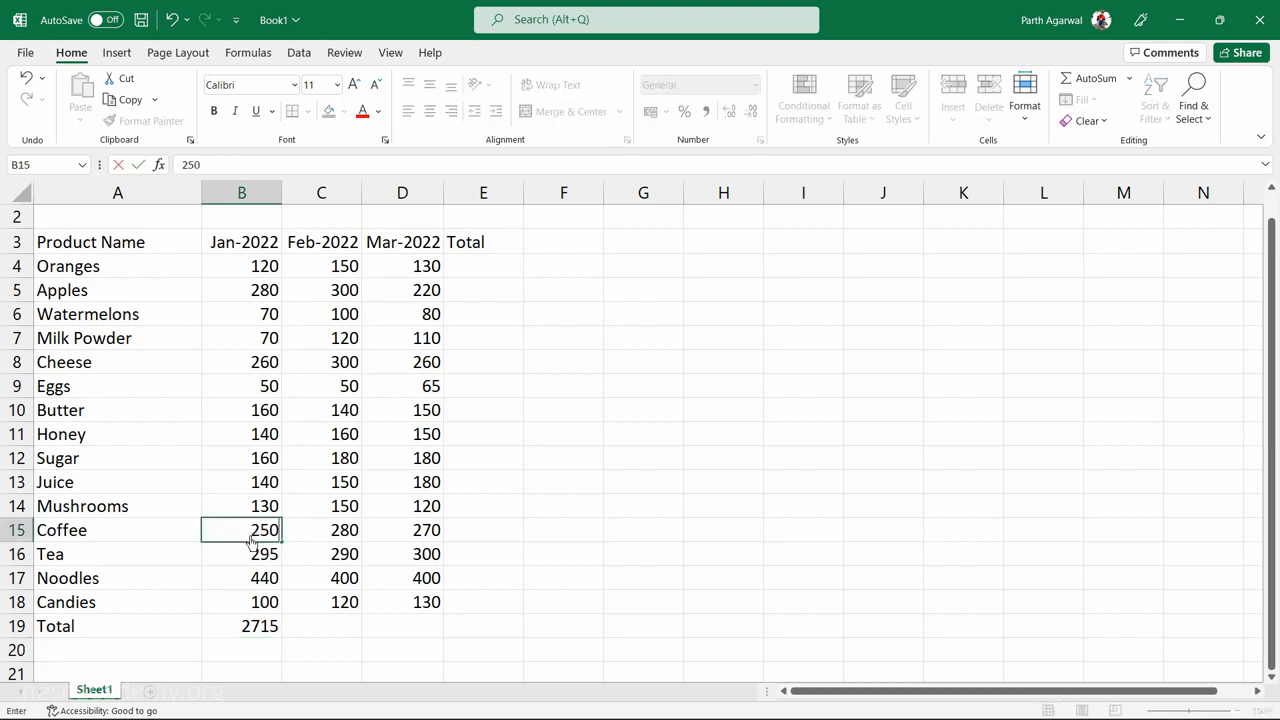
key(Return)
- Clear the January total in B19 and enter a formula adding the individual cell references from B4 through B18 with plus signs
click(234, 628)
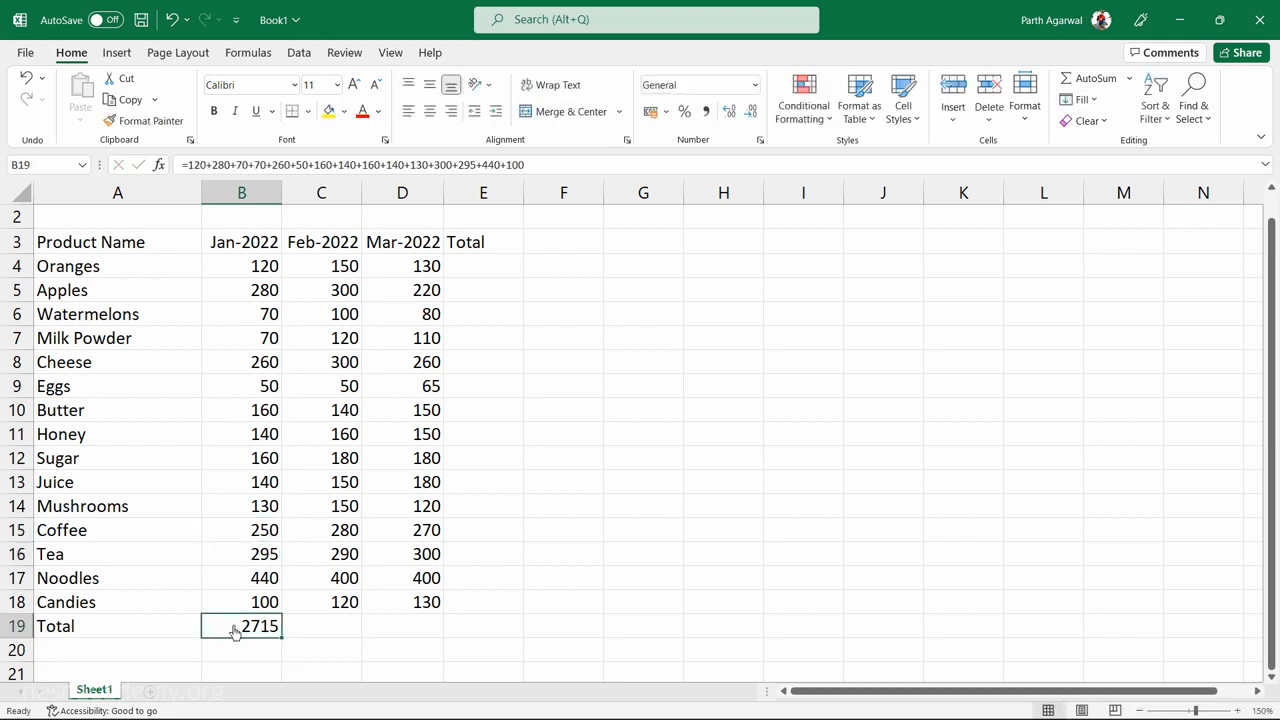
key(ctrl+c)
key(Delete)
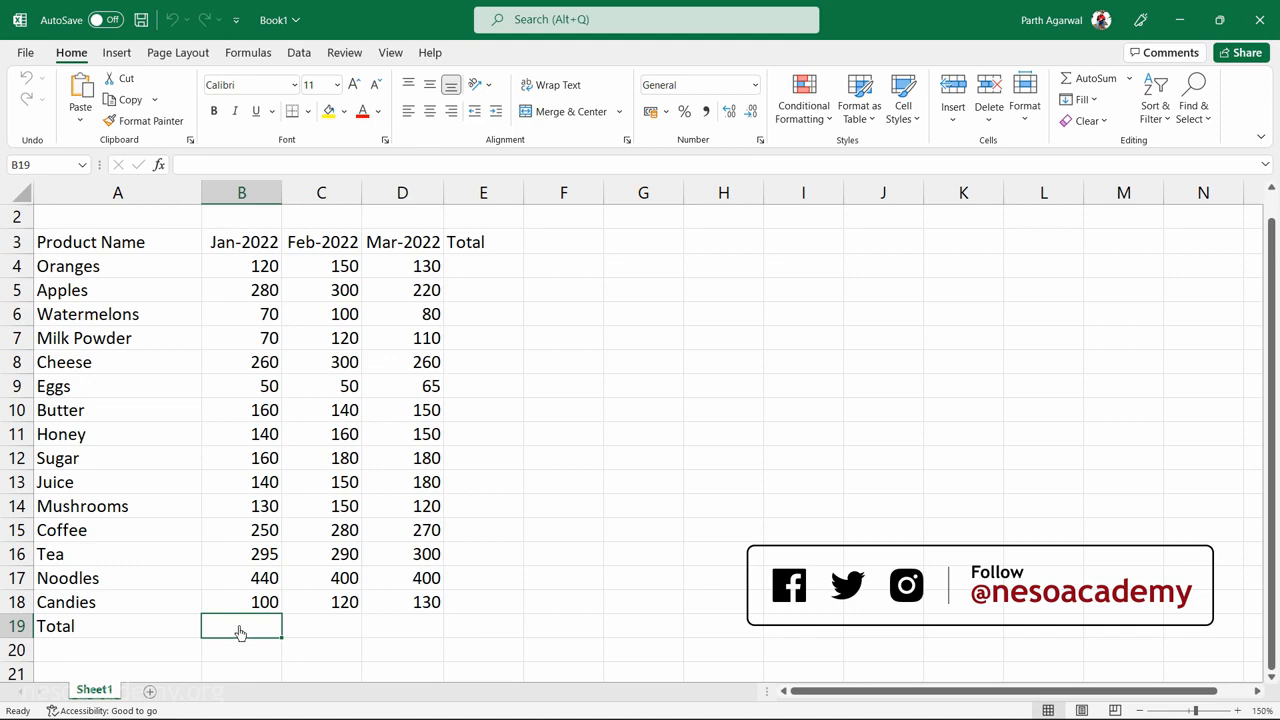
text(=)
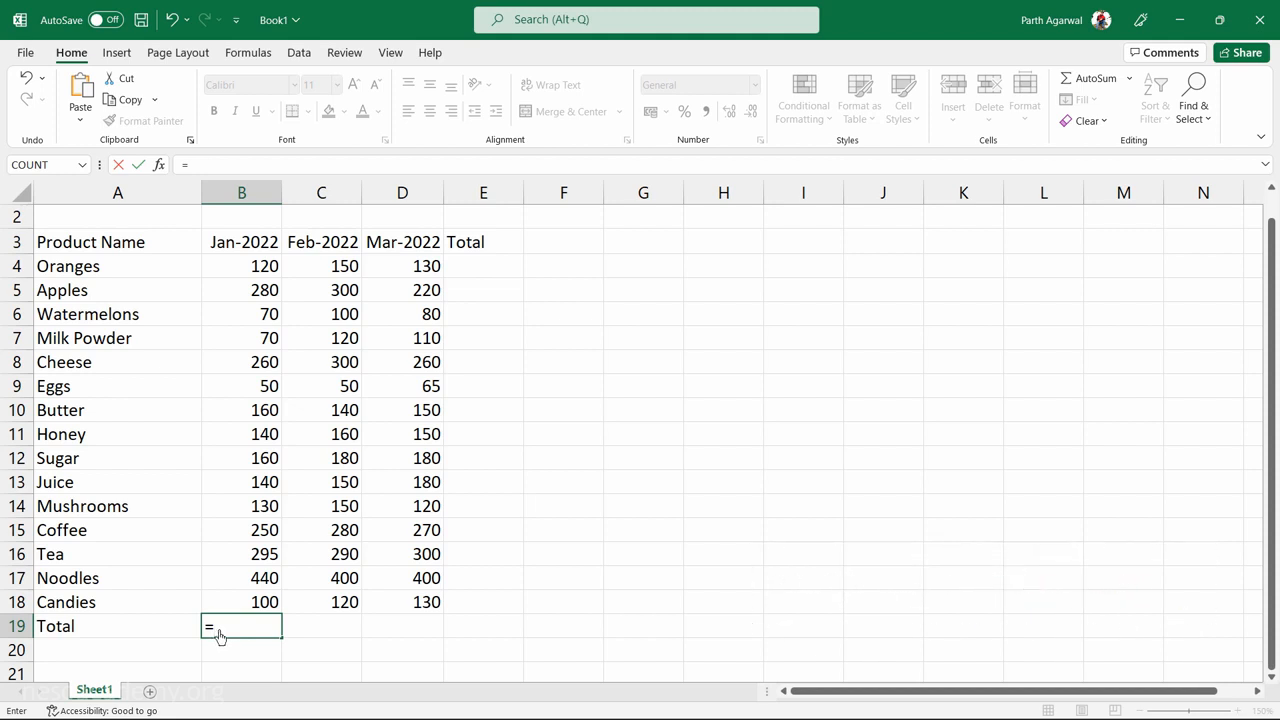
click(245, 270)
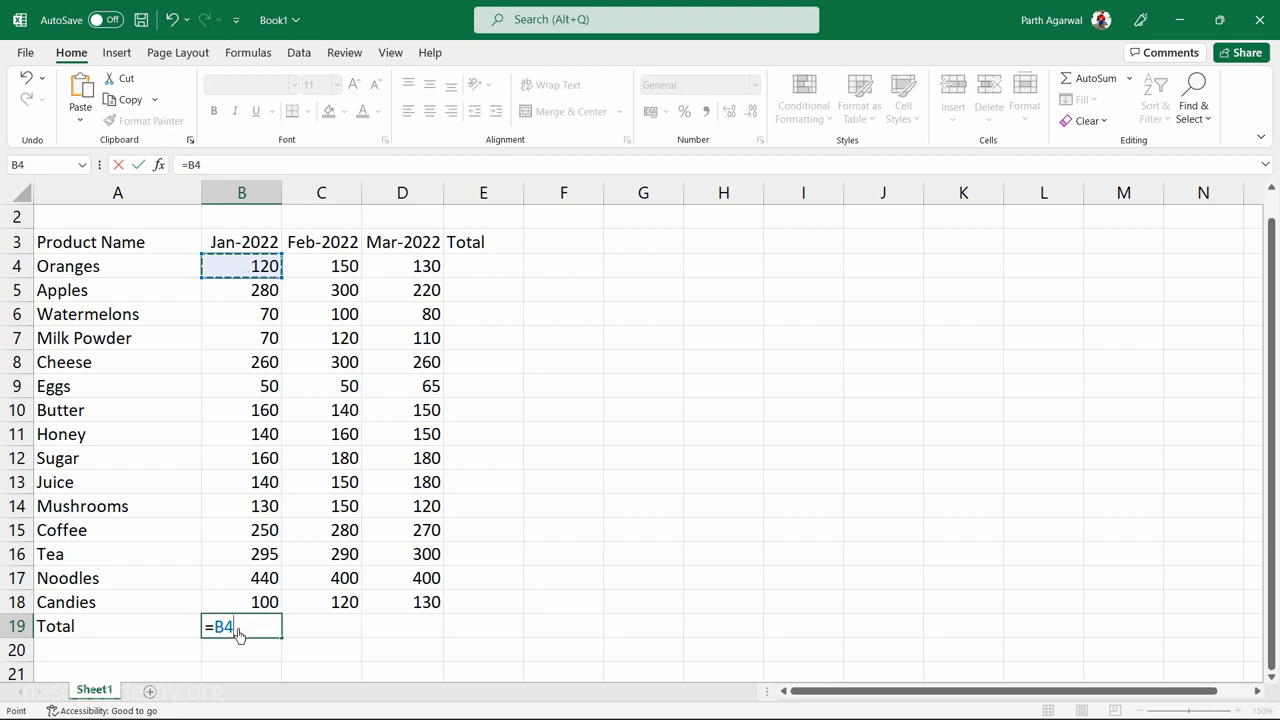
text(+B5)
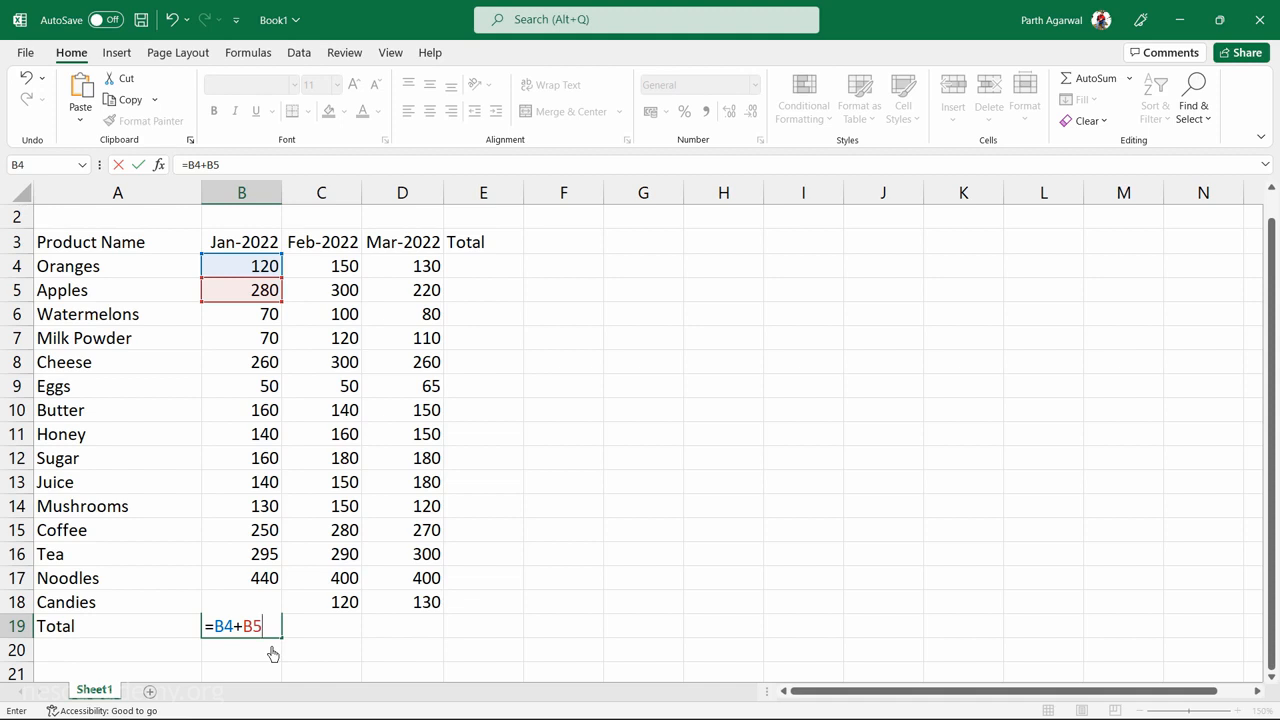
text(+B6)
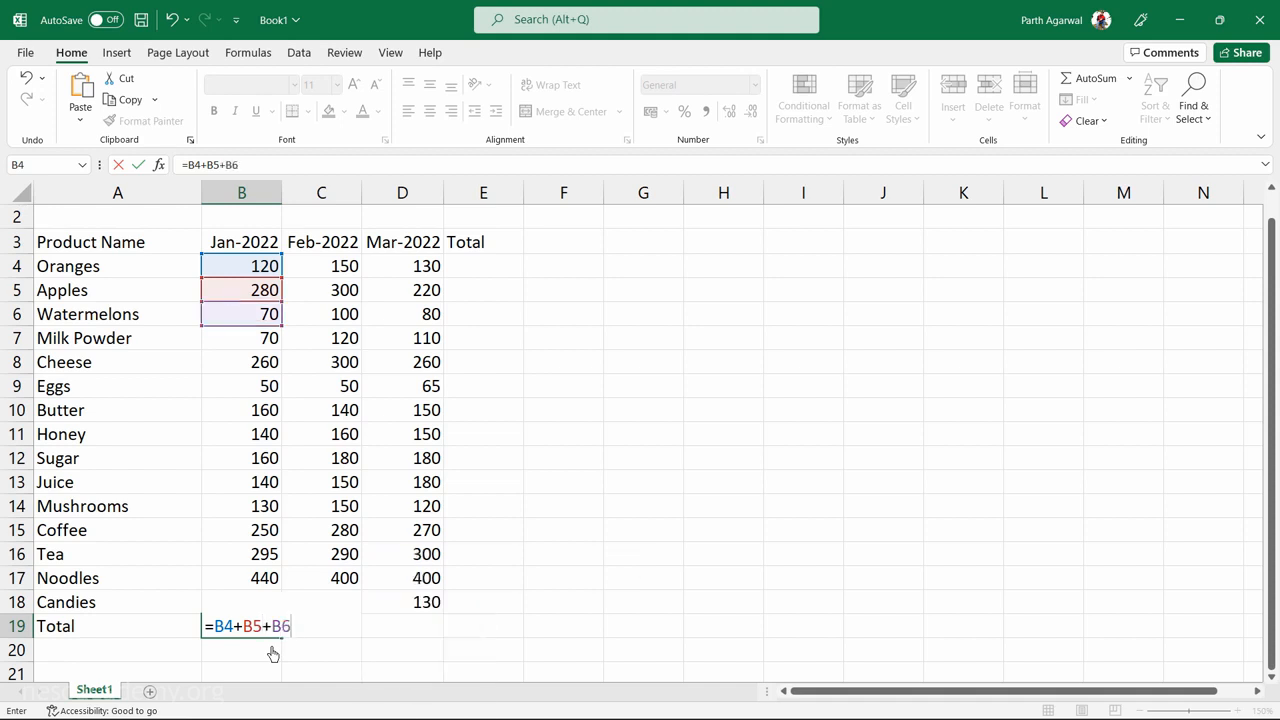
text(+B7)
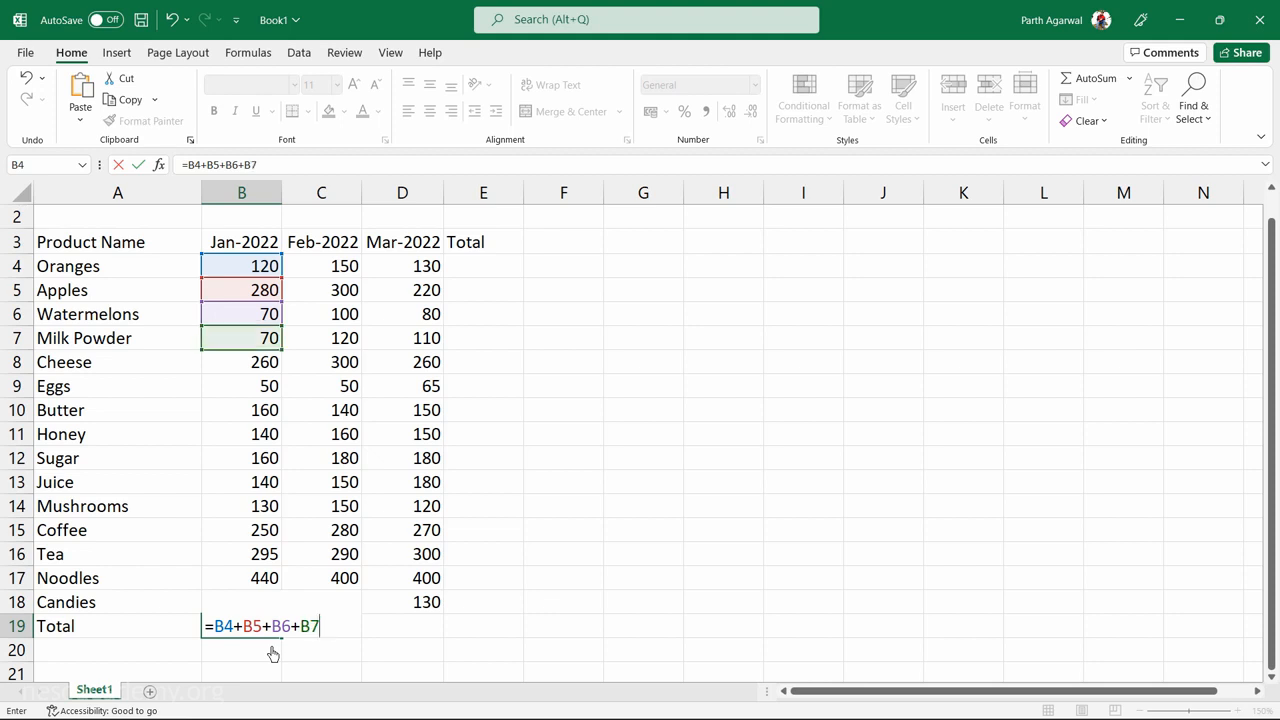
text(+B8+B9+B10+B)
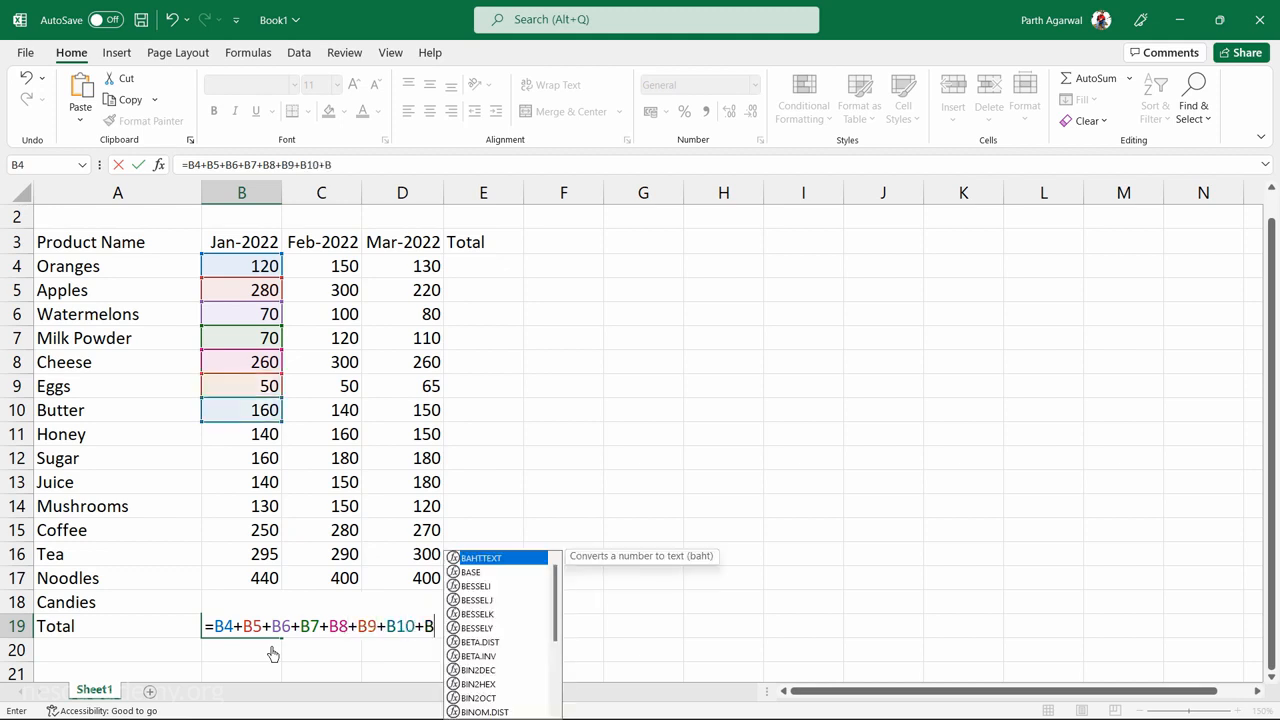
text(11+B12+B13+B14+B)
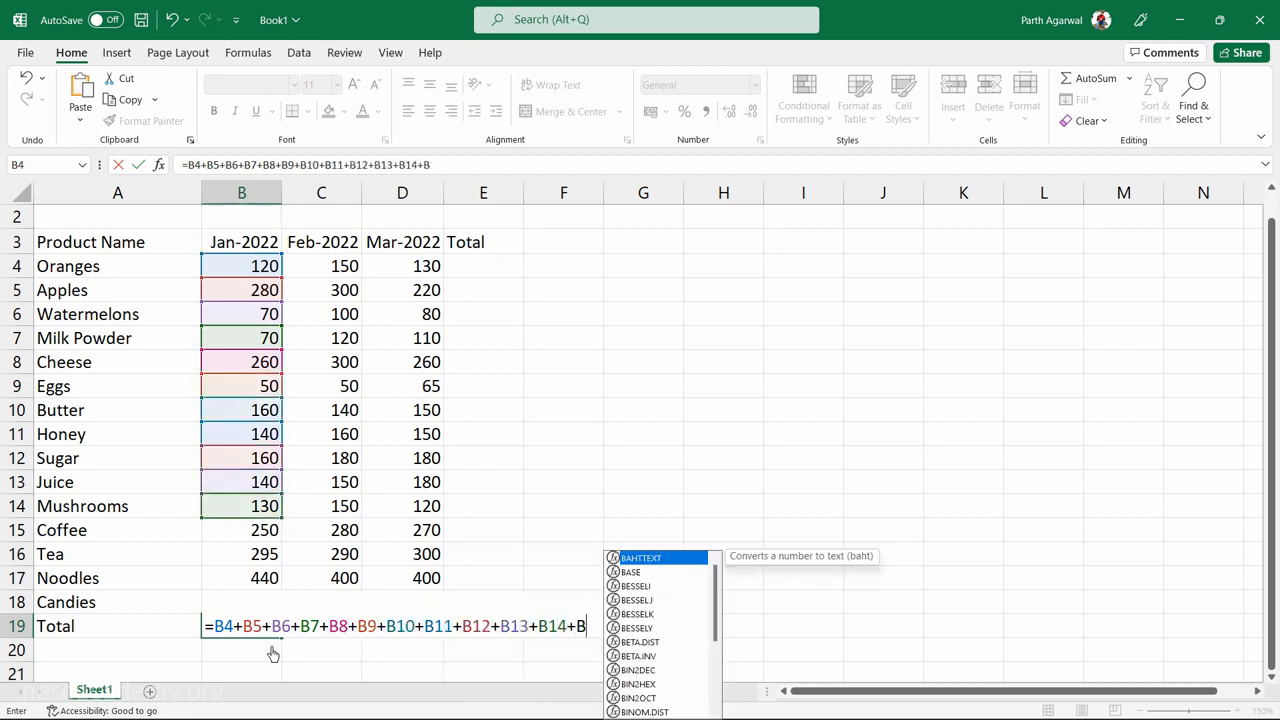
text(15+B16+B17+B18)
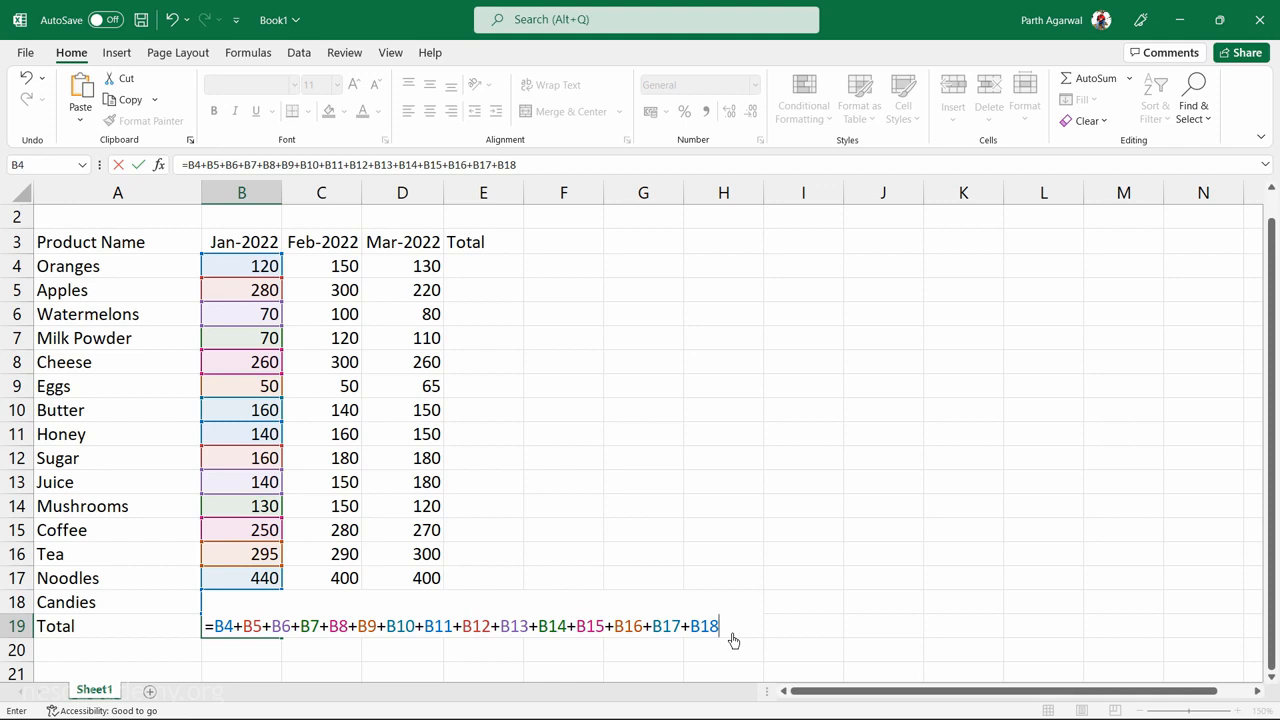
key(Return)
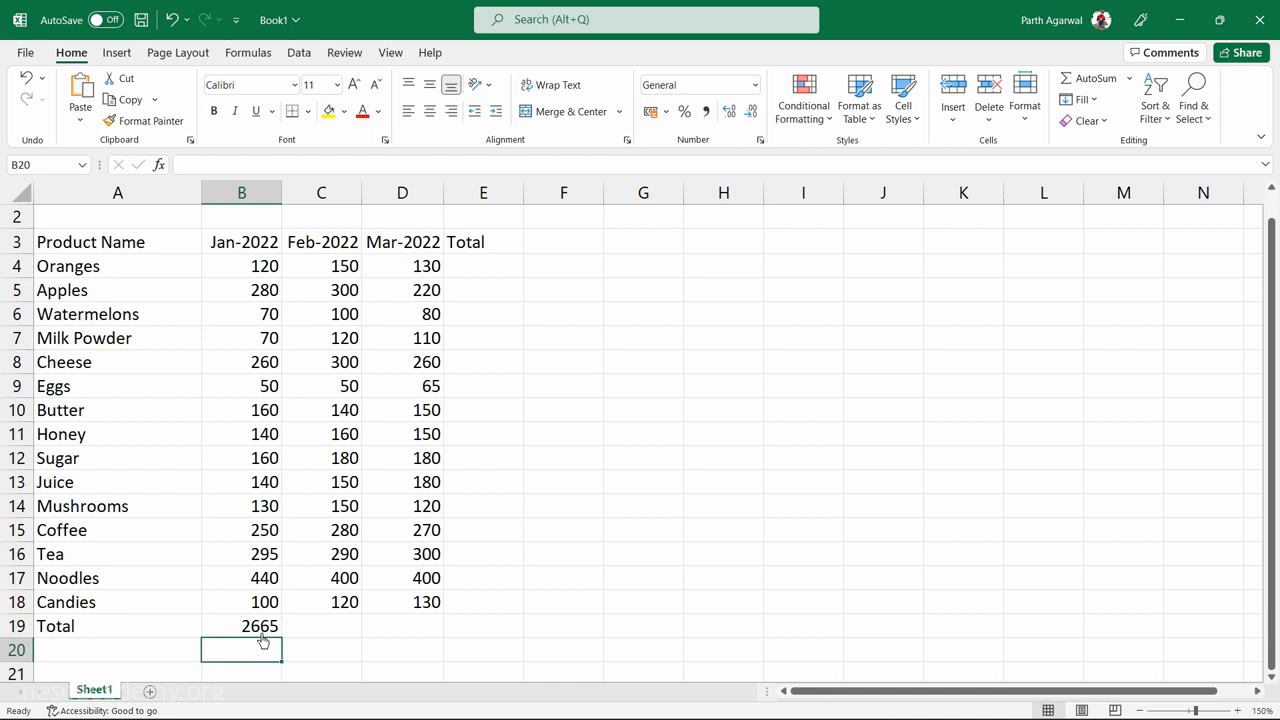
- Set Coffee's January sales in B15 to 300 to test the cell-reference total
click(250, 538)
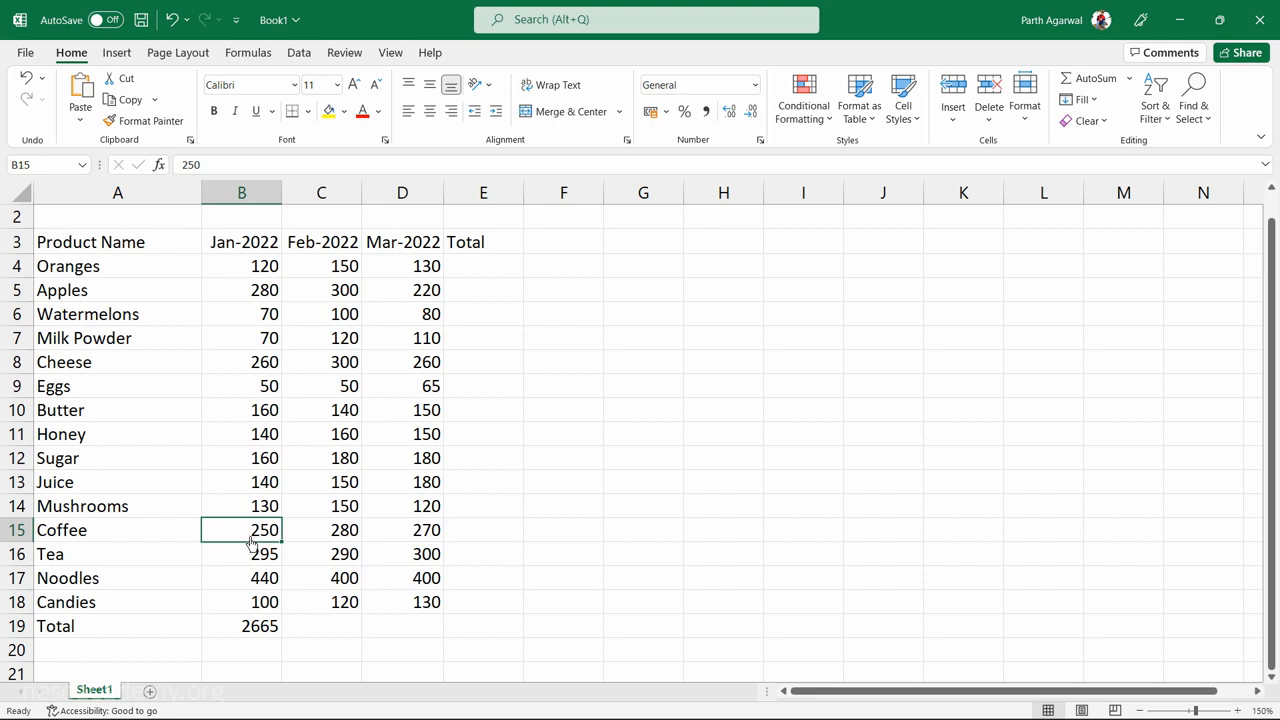
text(300)
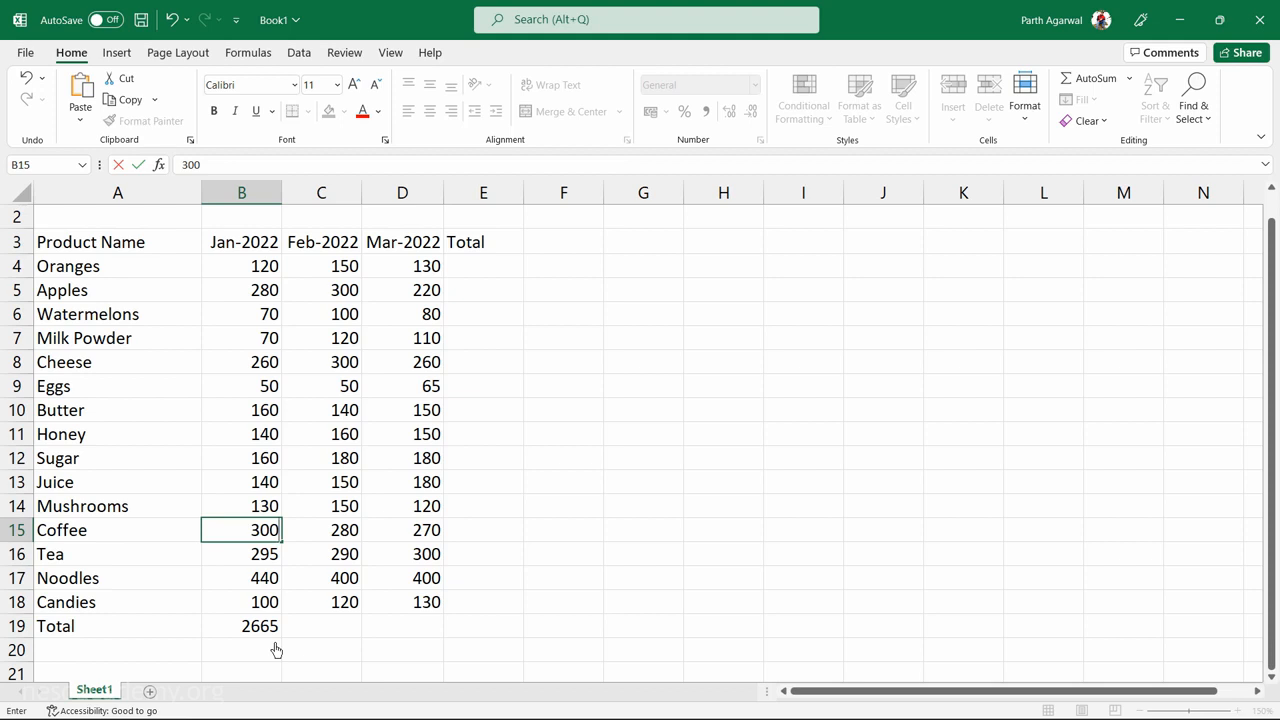
key(Return)
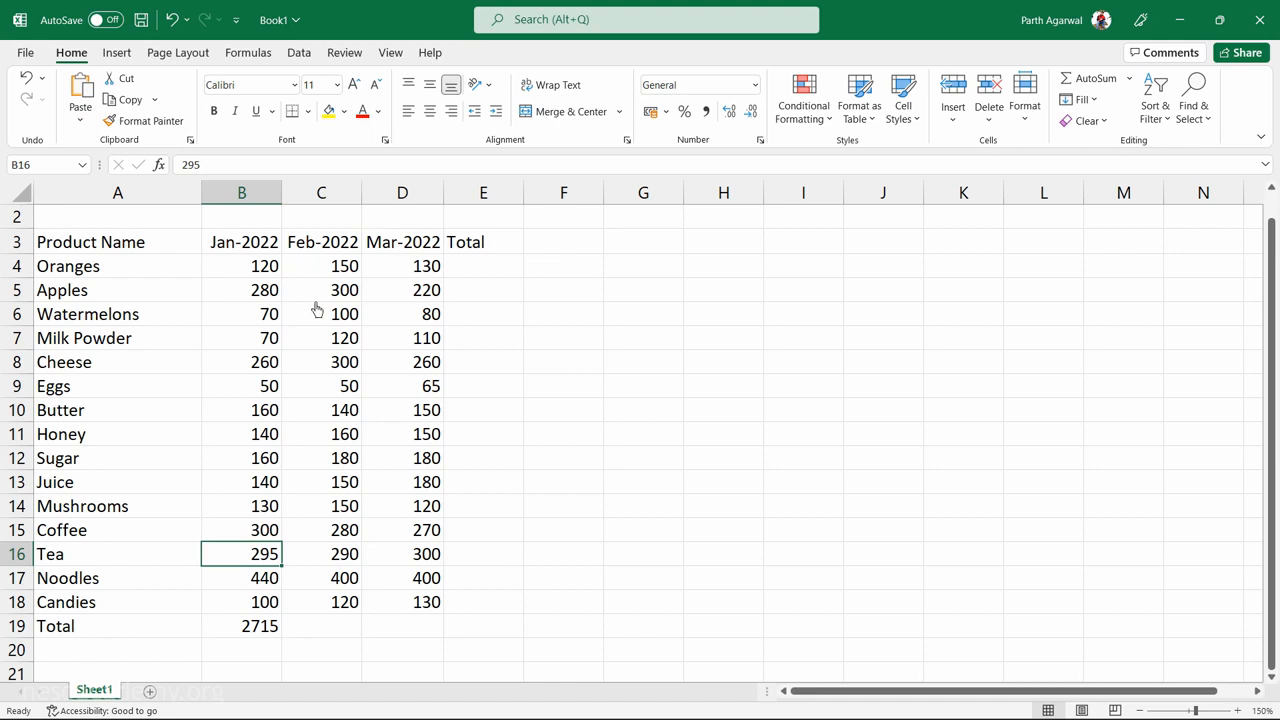
- Enter the formula =B4+C4+D4 in E4 to total the Oranges sales across the three months
click(470, 274)
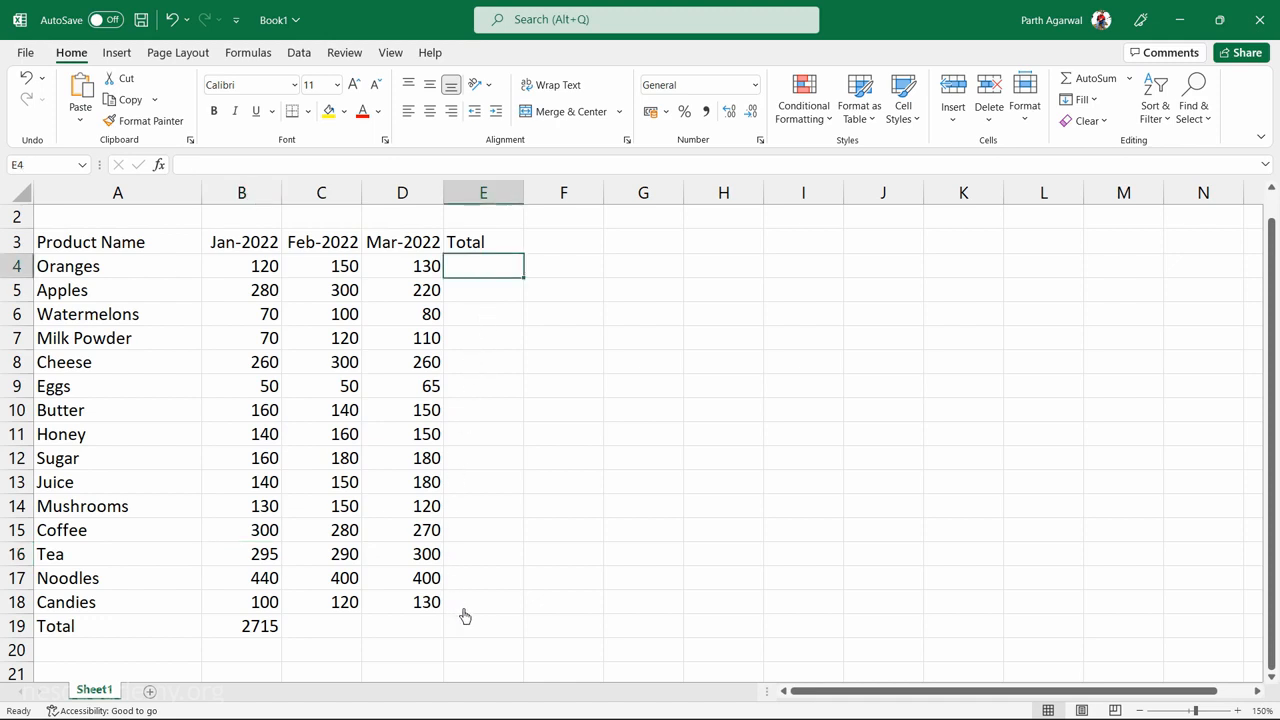
double_click(469, 270)
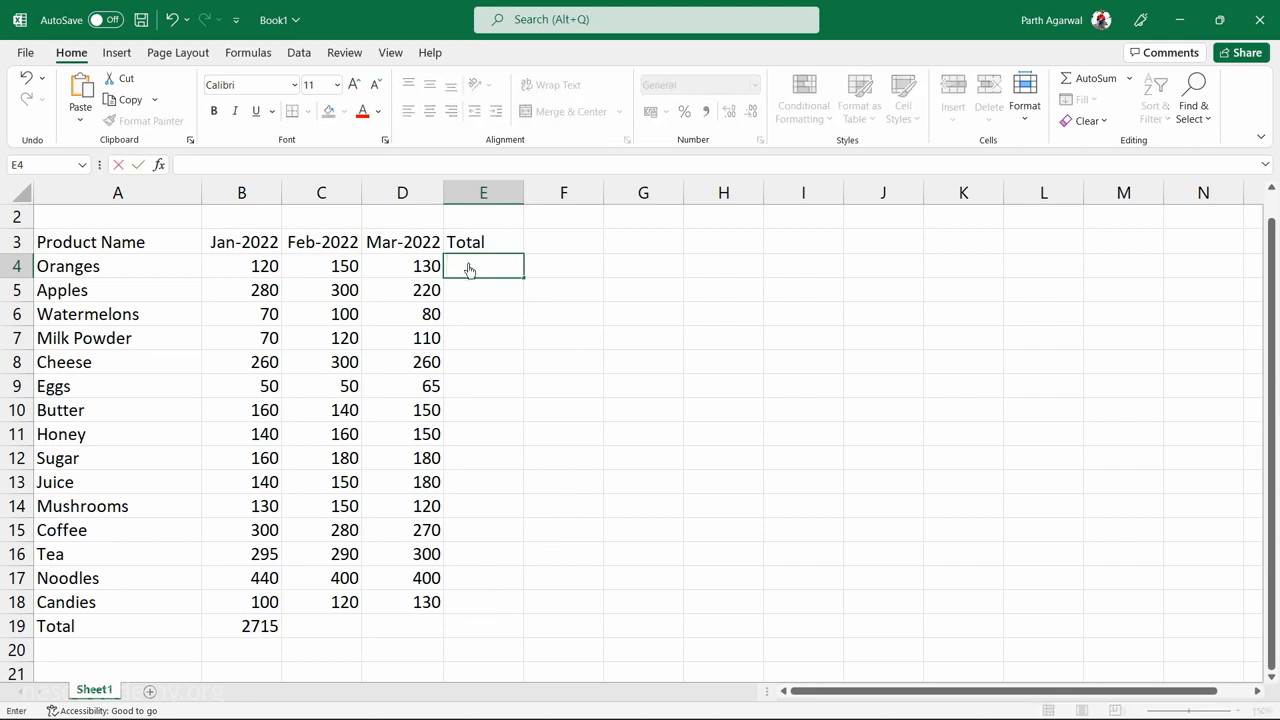
text(=)
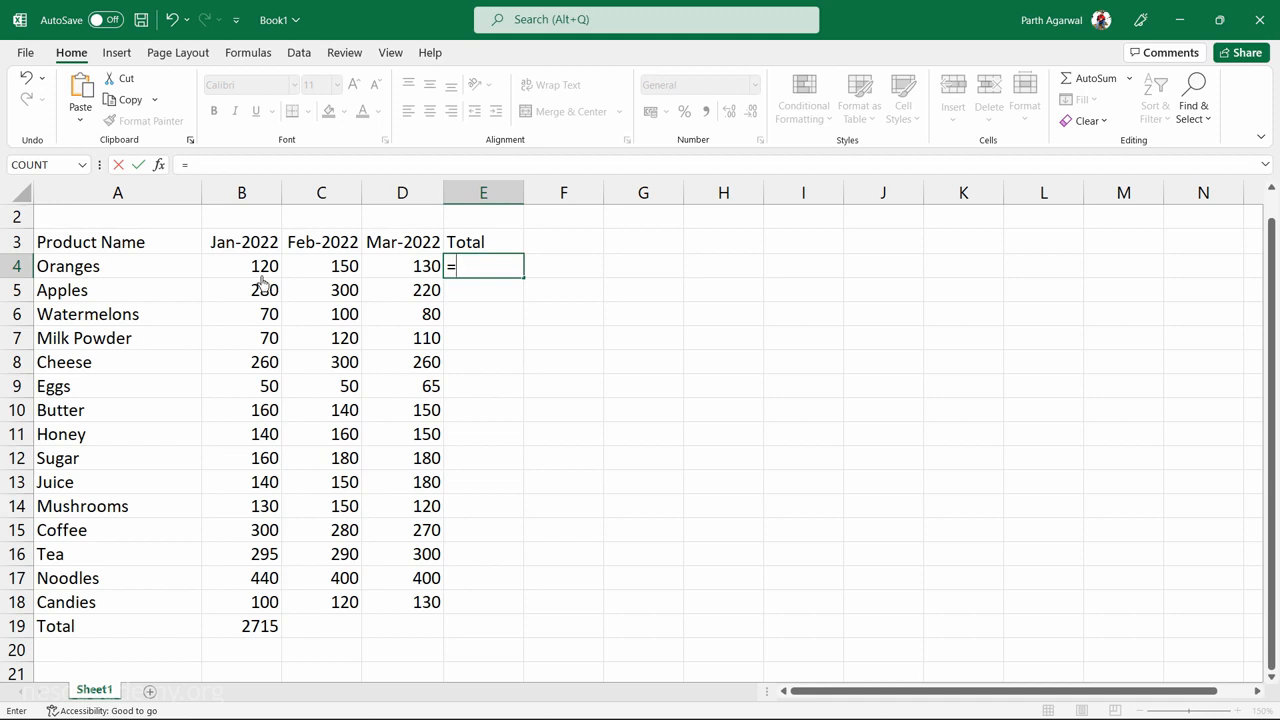
text(B4+)
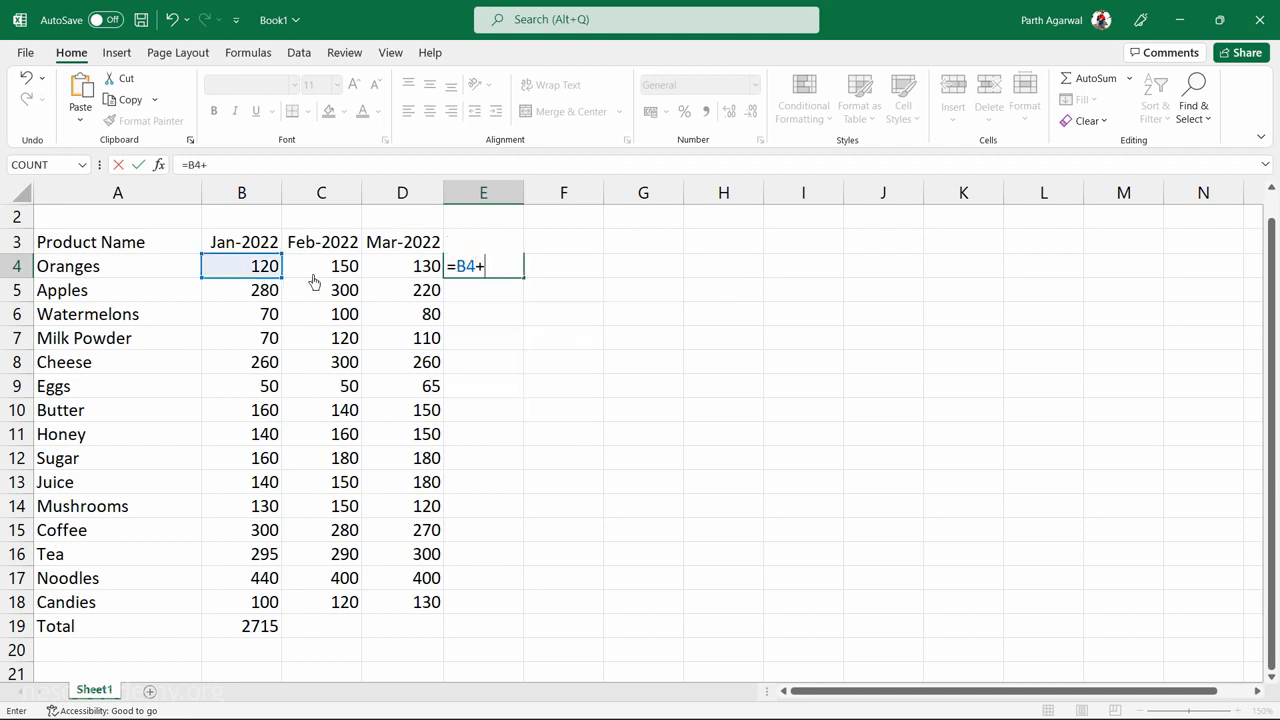
text(C4+)
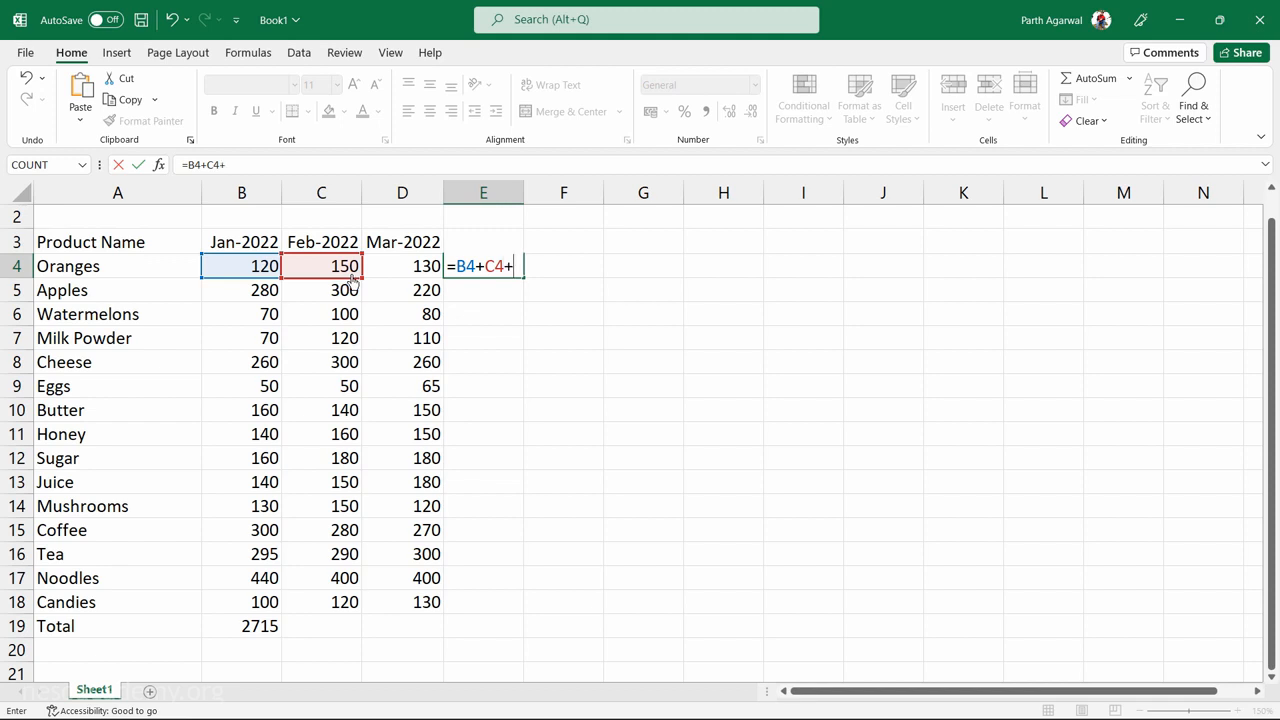
text( D)
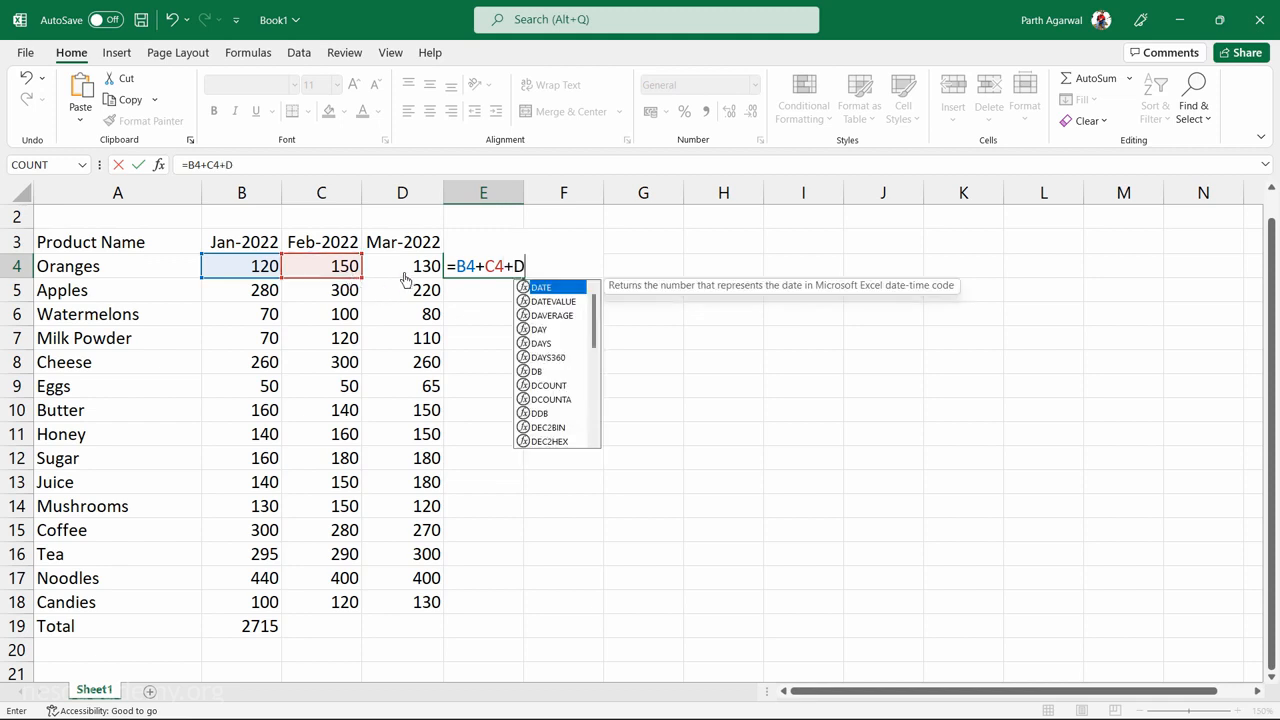
text(4)
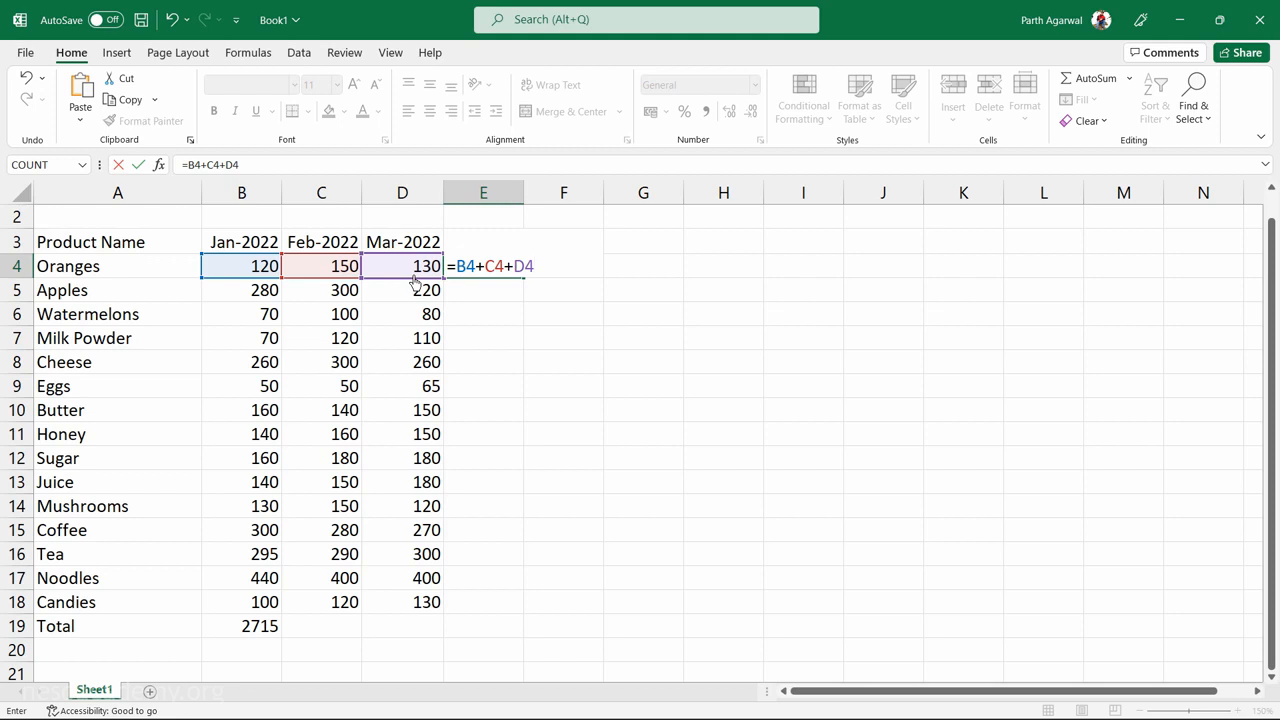
key(Return)
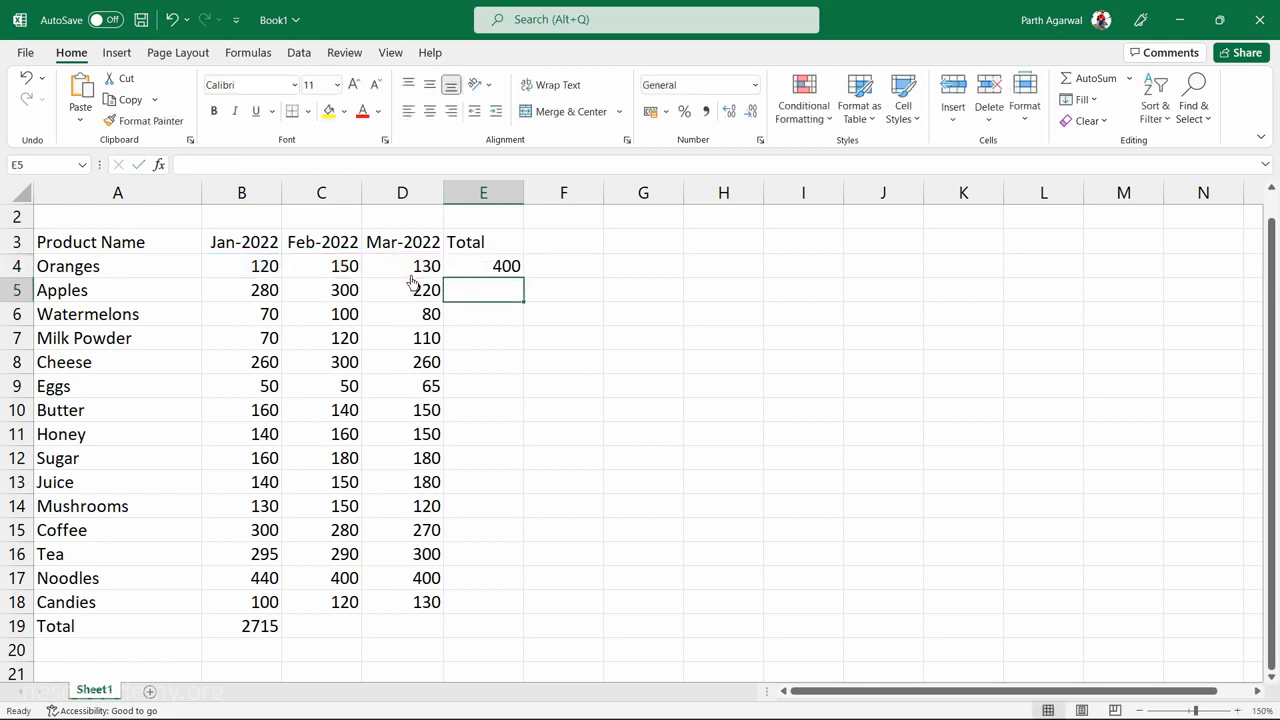